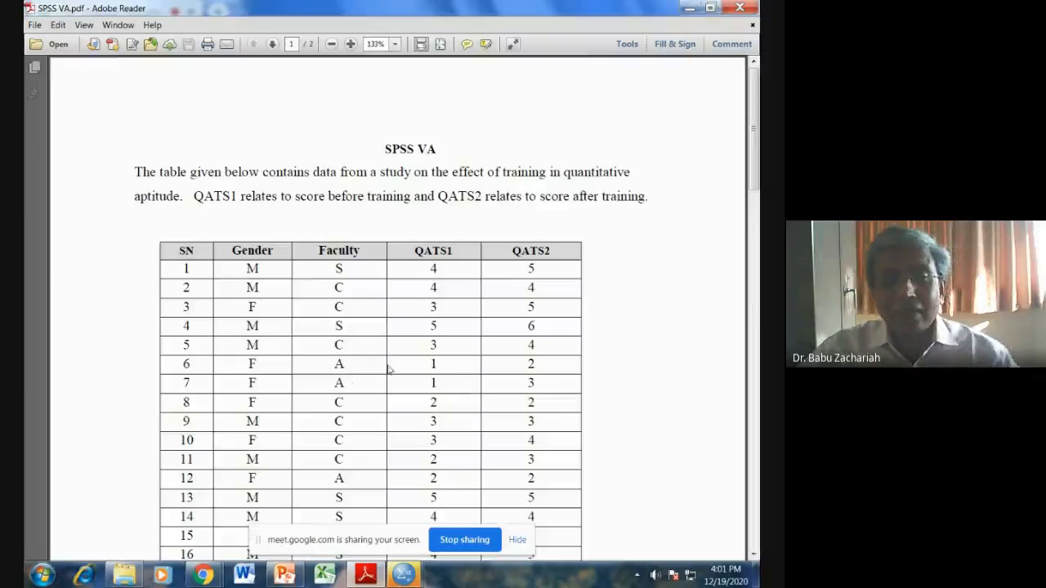
Step: Read through the study data table and the list of analysis tasks in SPSS VA.pdf
{"action": "scroll", "coordinate": [346, 344], "scroll_direction": "down", "scroll_amount": 3}
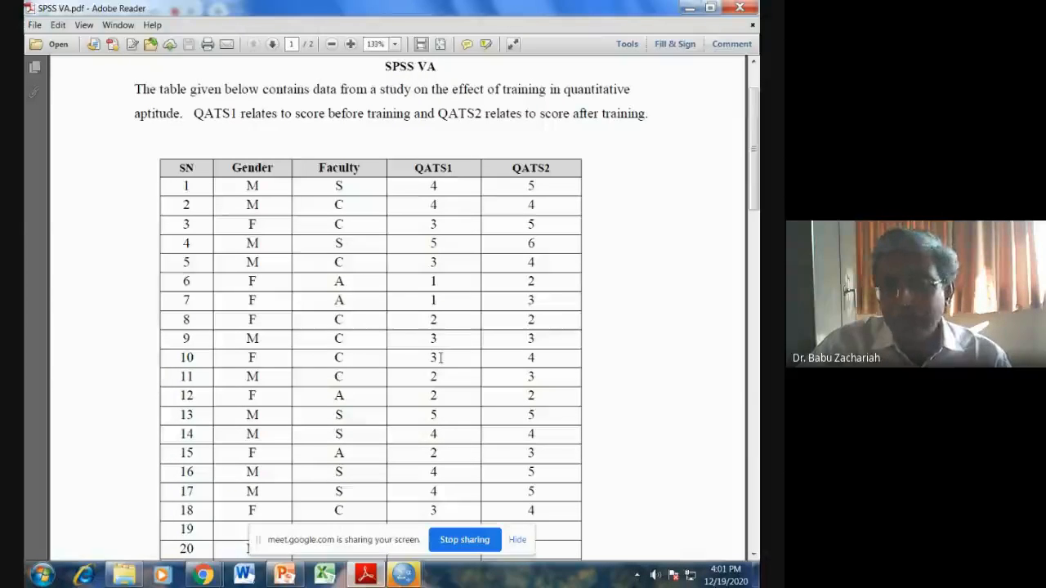
{"action": "scroll", "coordinate": [458, 352], "scroll_direction": "down", "scroll_amount": 4}
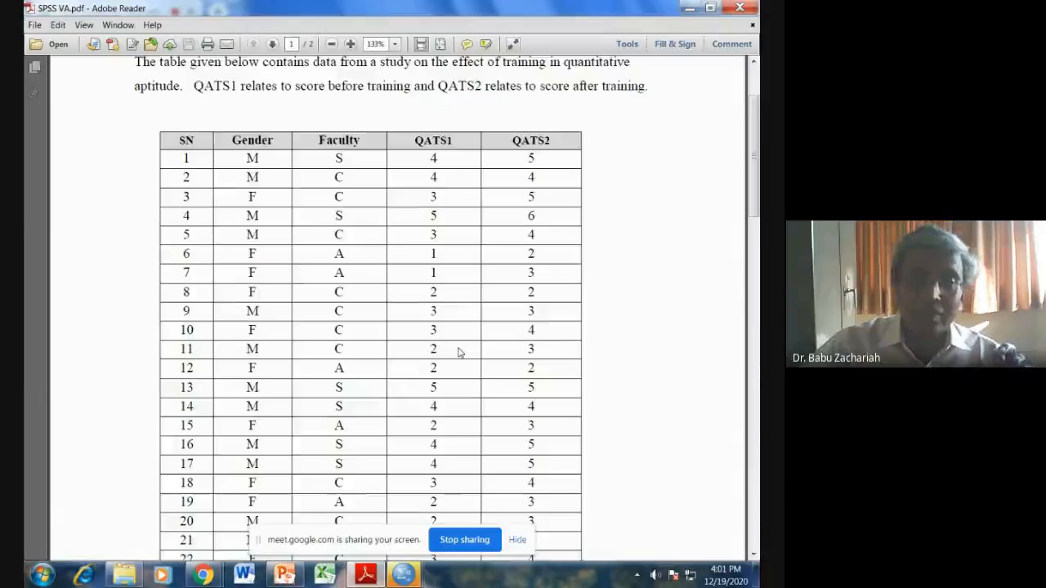
{"action": "scroll", "coordinate": [459, 352], "scroll_direction": "down", "scroll_amount": 11}
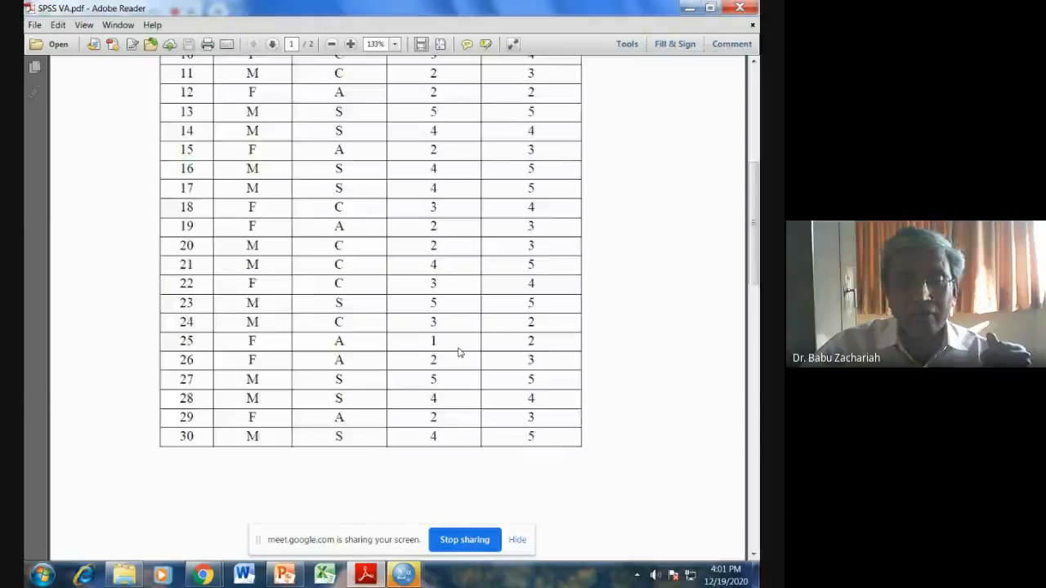
{"action": "scroll", "coordinate": [441, 394], "scroll_direction": "down", "scroll_amount": 12}
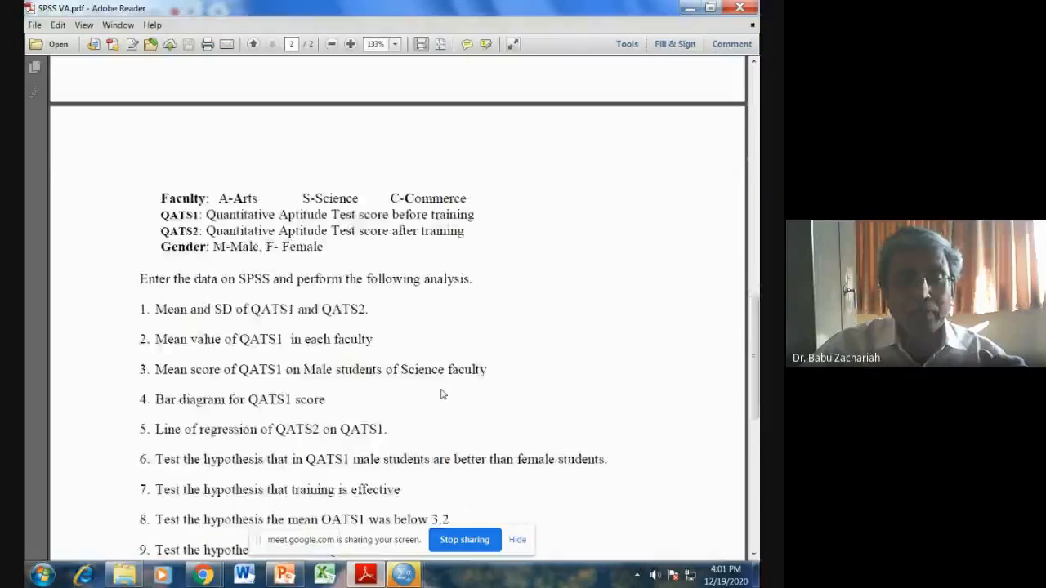
{"action": "scroll", "coordinate": [441, 389], "scroll_direction": "down", "scroll_amount": 3}
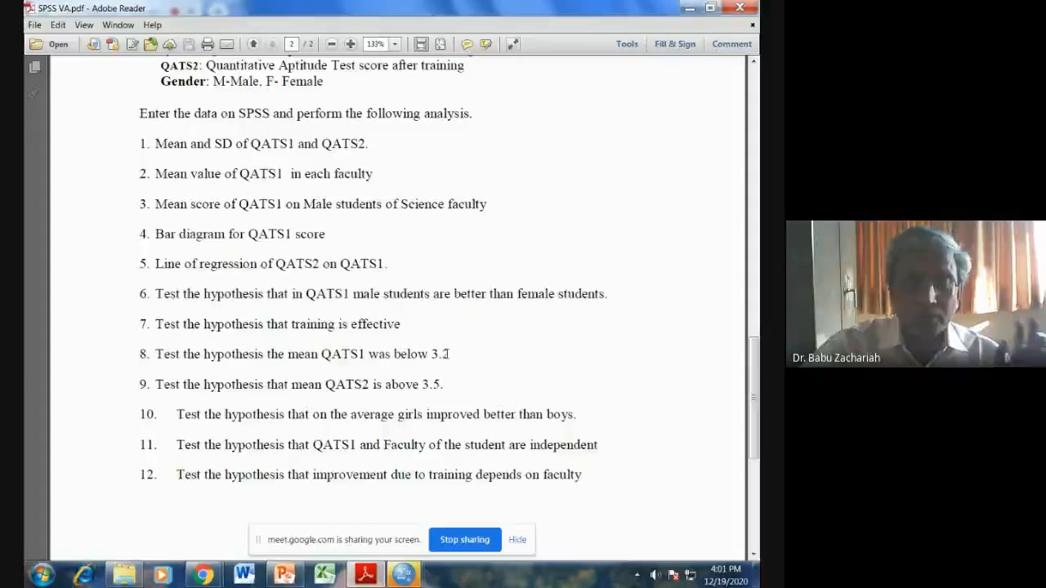
Step: Switch to the SPSS VA.sav dataset in SPSS and review its variable definitions, including the Faculty value labels, before returning to the data
{"action": "mouse_move", "coordinate": [403, 574]}
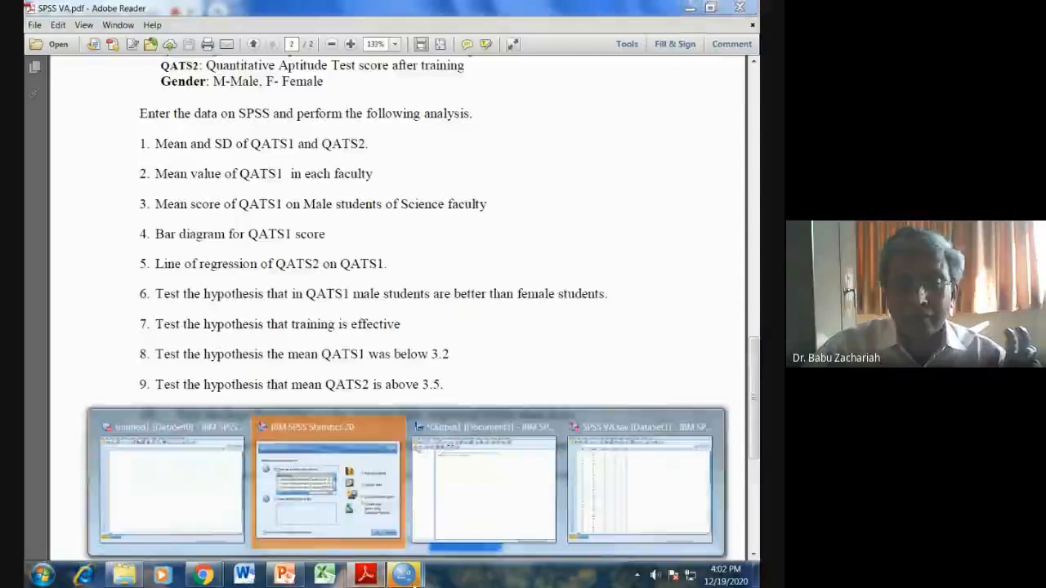
{"action": "left_click", "coordinate": [605, 482]}
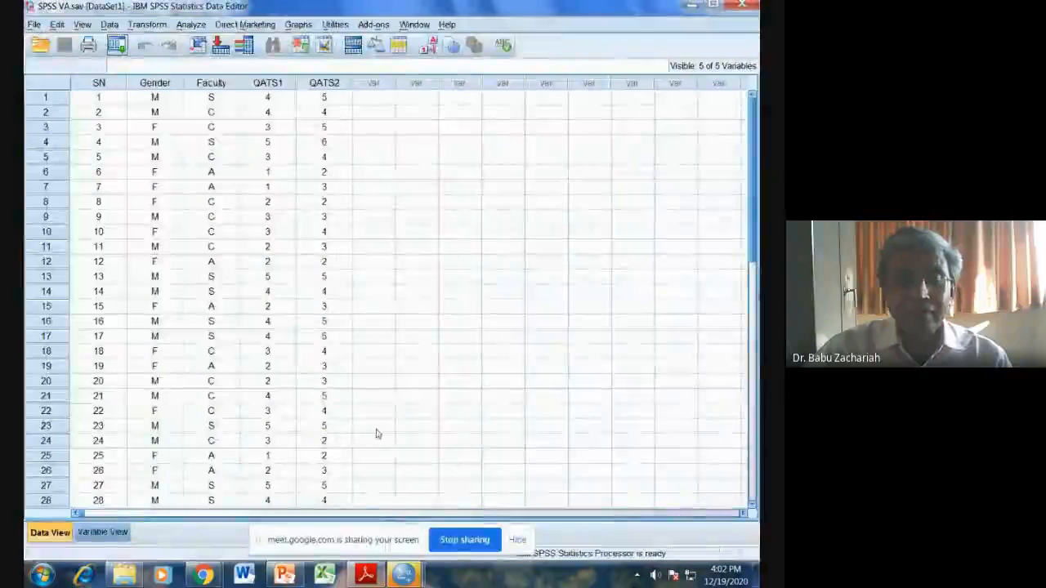
{"action": "left_click", "coordinate": [102, 533]}
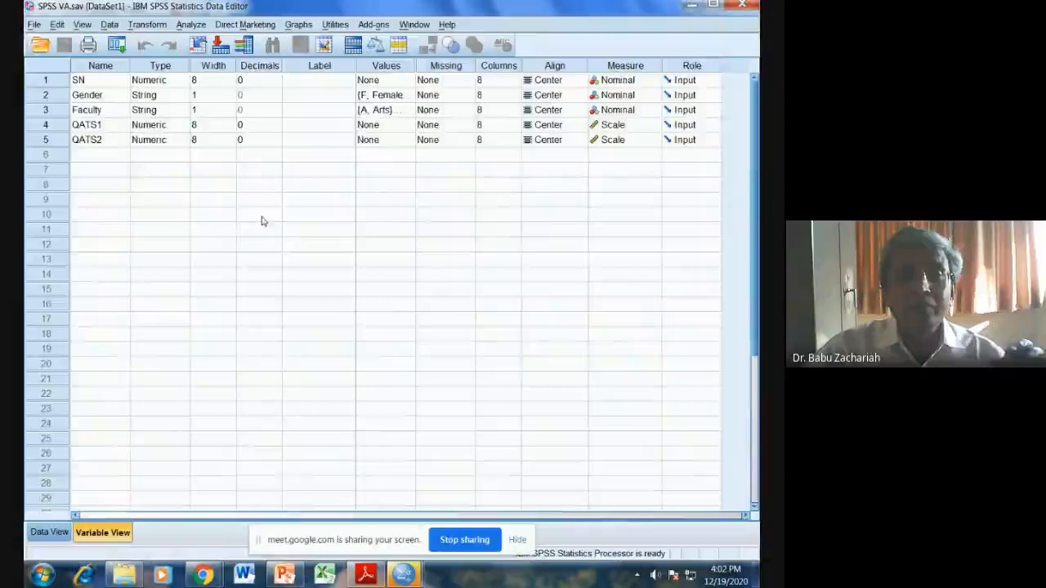
{"action": "left_click", "coordinate": [405, 110]}
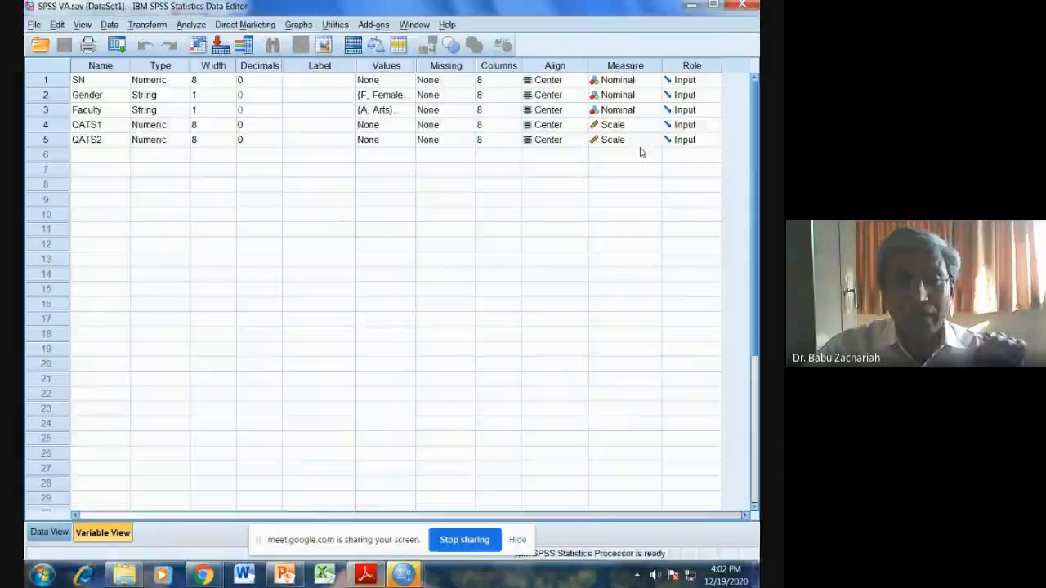
{"action": "left_click", "coordinate": [47, 532]}
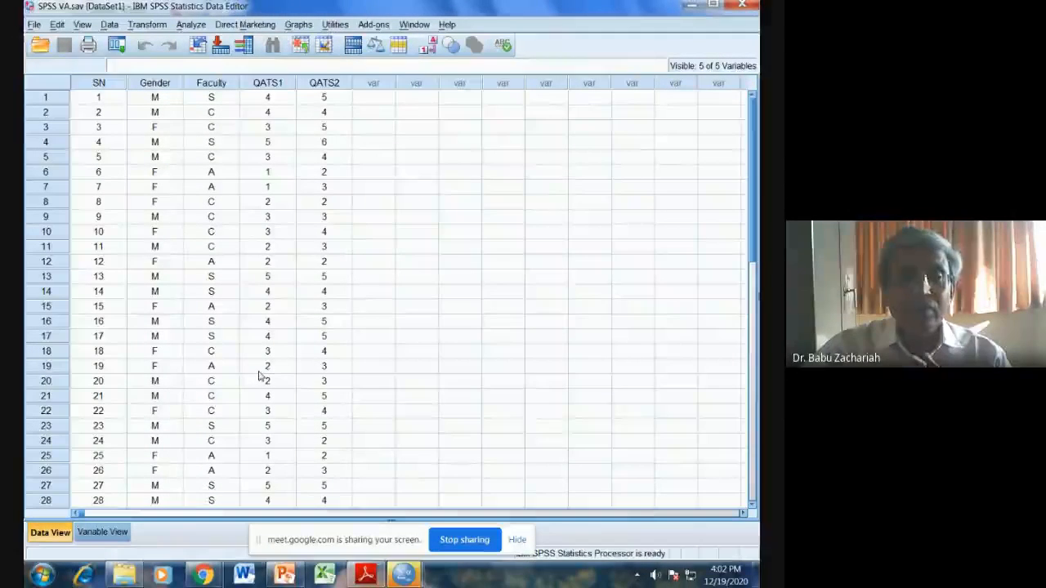
Step: Set up a Frequencies analysis with QATS1 and QATS2 as the variables
{"action": "left_click", "coordinate": [190, 24]}
{"action": "mouse_move", "coordinate": [197, 45]}
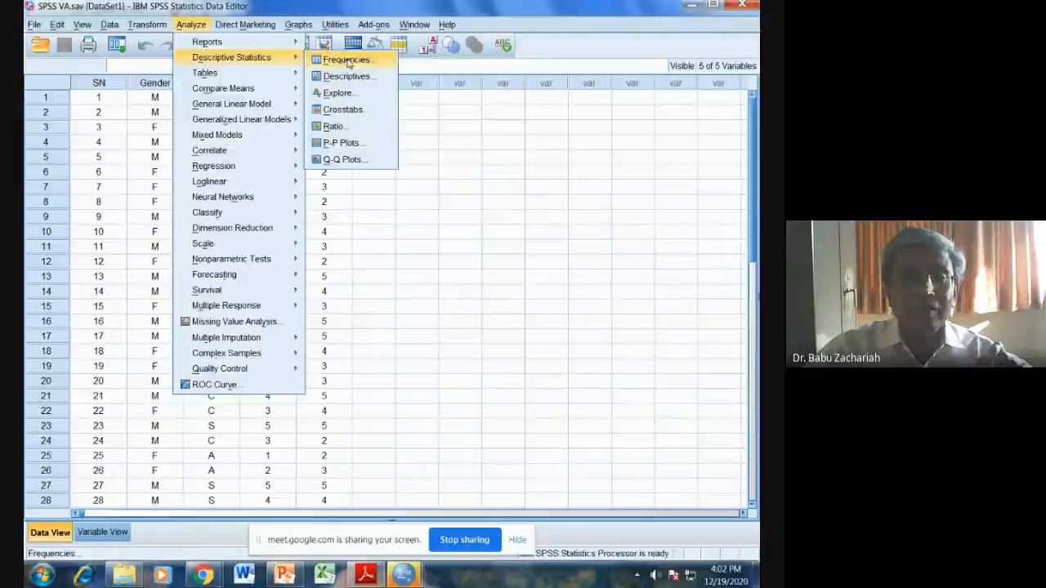
{"action": "left_click", "coordinate": [346, 61]}
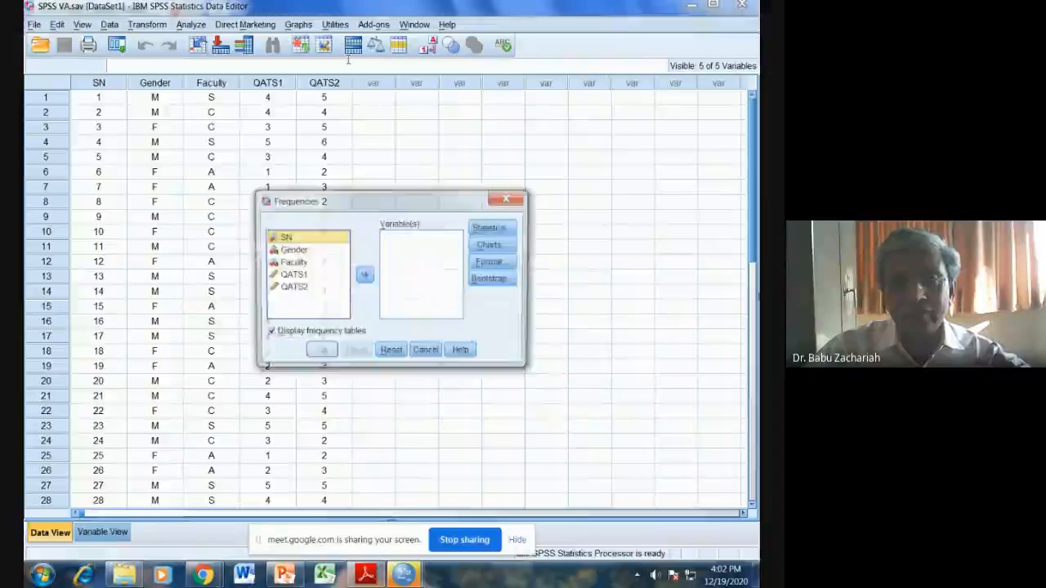
{"action": "left_click", "coordinate": [343, 276]}
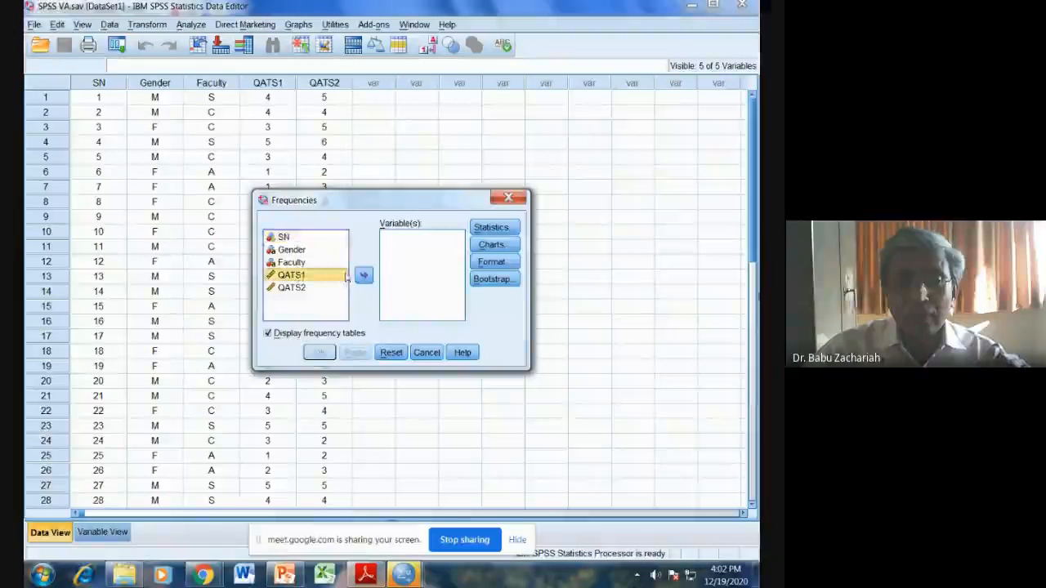
{"action": "left_click", "coordinate": [363, 275]}
{"action": "left_click", "coordinate": [294, 276]}
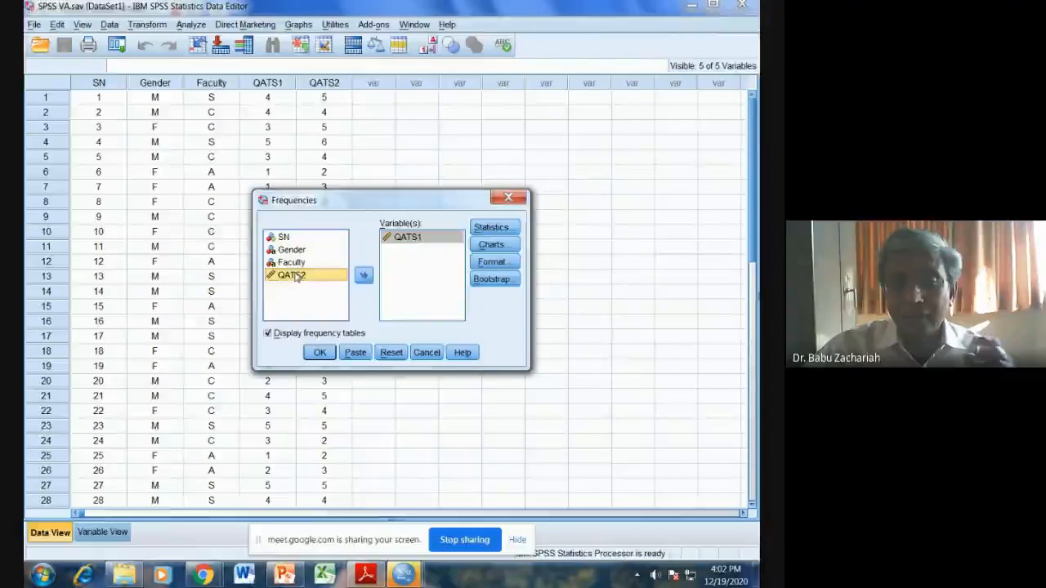
{"action": "left_click", "coordinate": [364, 275]}
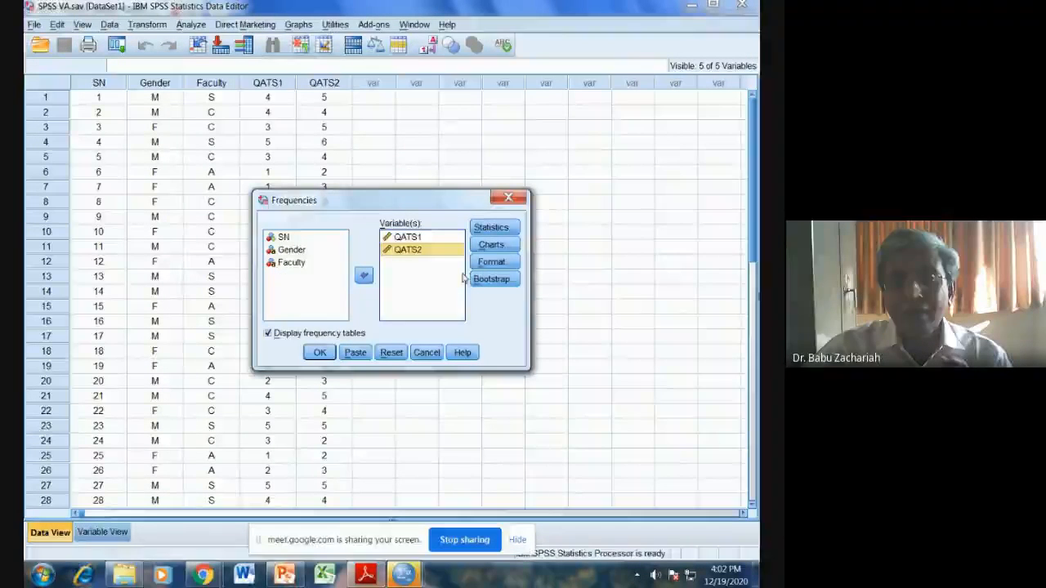
Step: Run the Frequencies analysis with the mean and standard deviation and without frequency tables
{"action": "left_click", "coordinate": [491, 227]}
{"action": "left_click", "coordinate": [443, 202]}
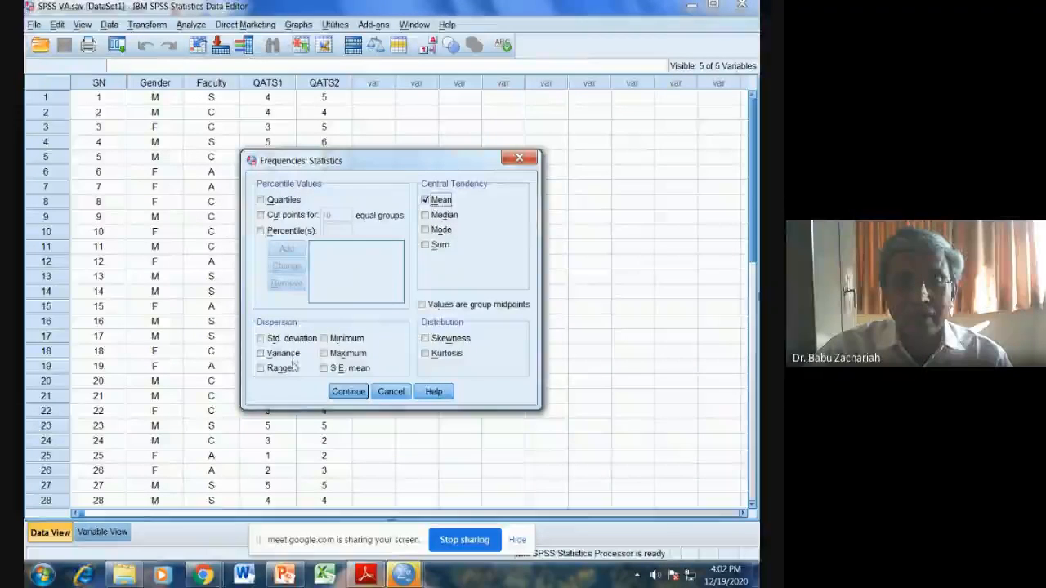
{"action": "left_click", "coordinate": [263, 338]}
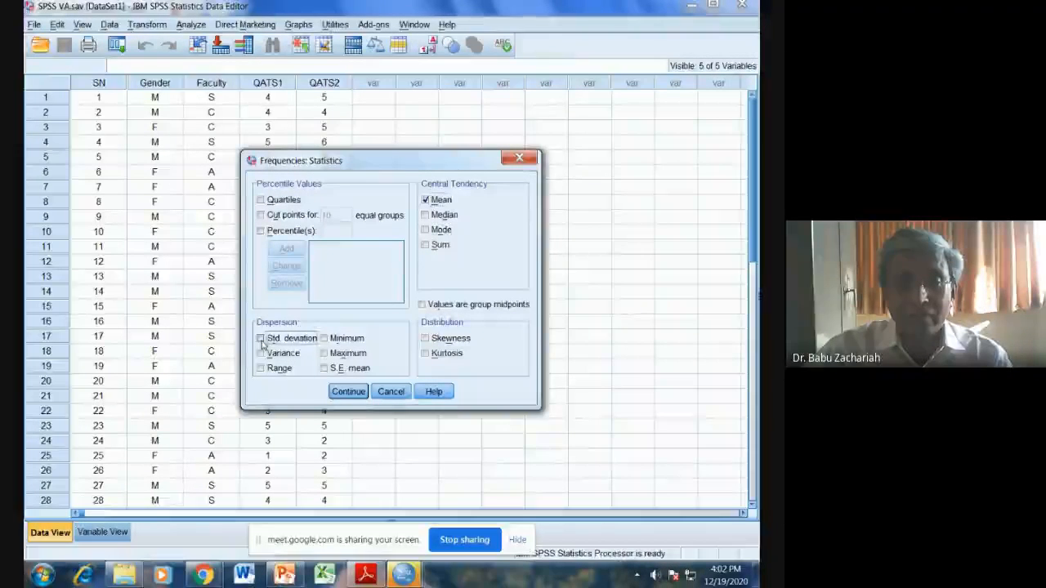
{"action": "left_click", "coordinate": [343, 393]}
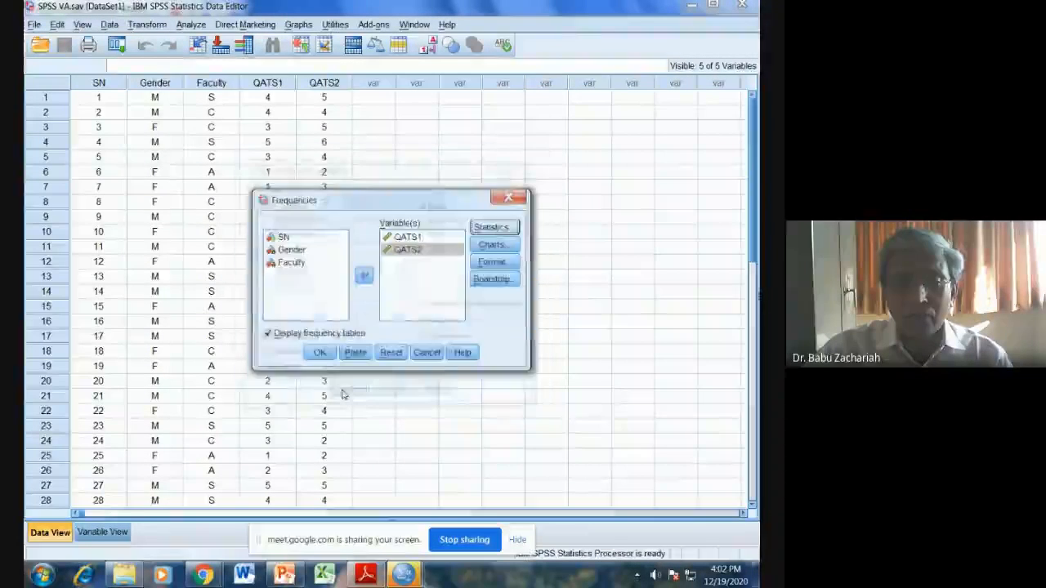
{"action": "left_click", "coordinate": [268, 335]}
{"action": "left_click", "coordinate": [321, 356]}
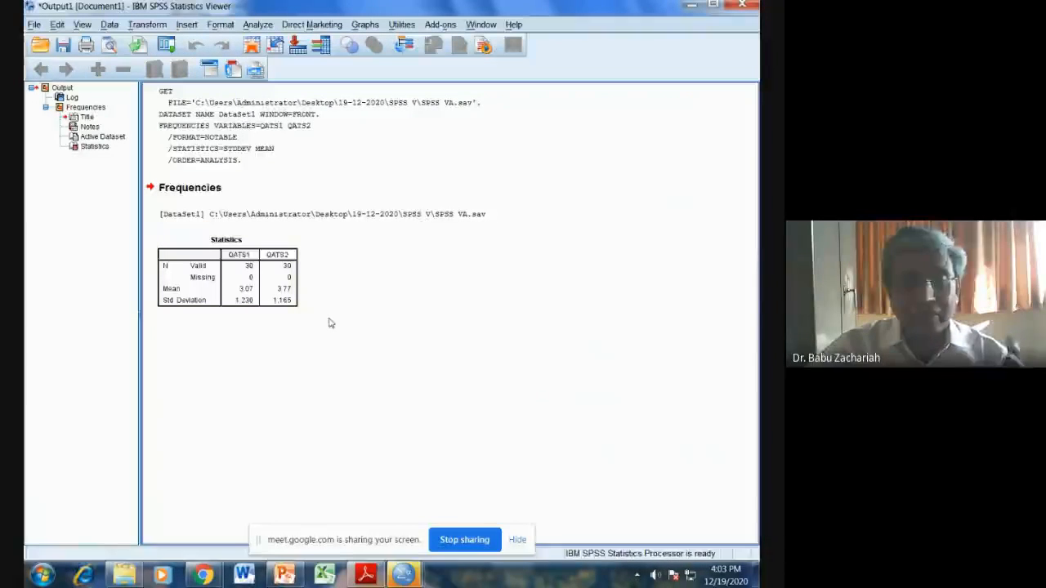
Step: Check the next analysis task in SPSS VA.pdf in Adobe Reader and return to the SPSS output
{"action": "left_click", "coordinate": [365, 575]}
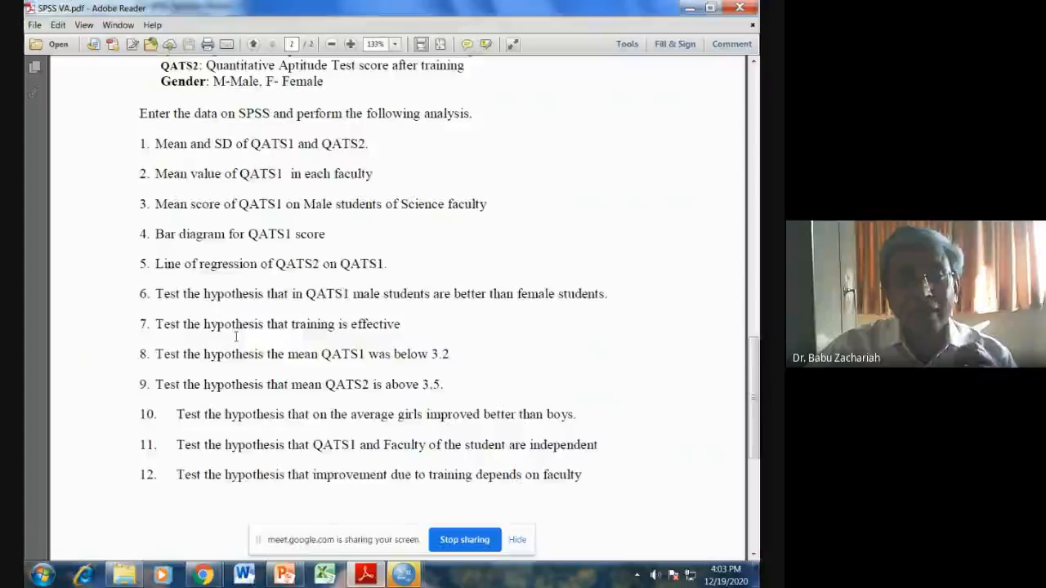
{"action": "left_click", "coordinate": [688, 7]}
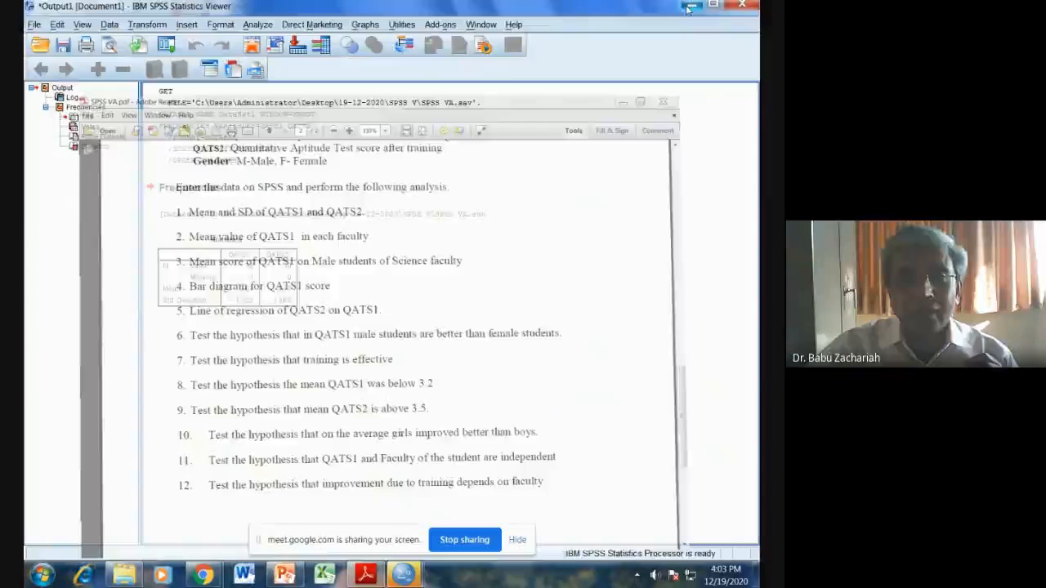
{"action": "left_click", "coordinate": [108, 26]}
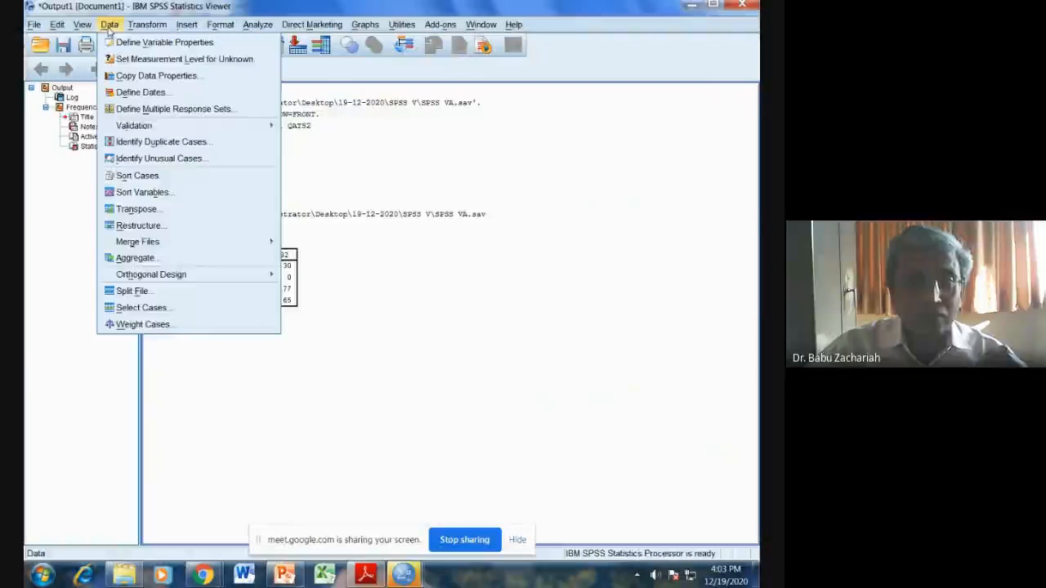
{"action": "left_click", "coordinate": [141, 307]}
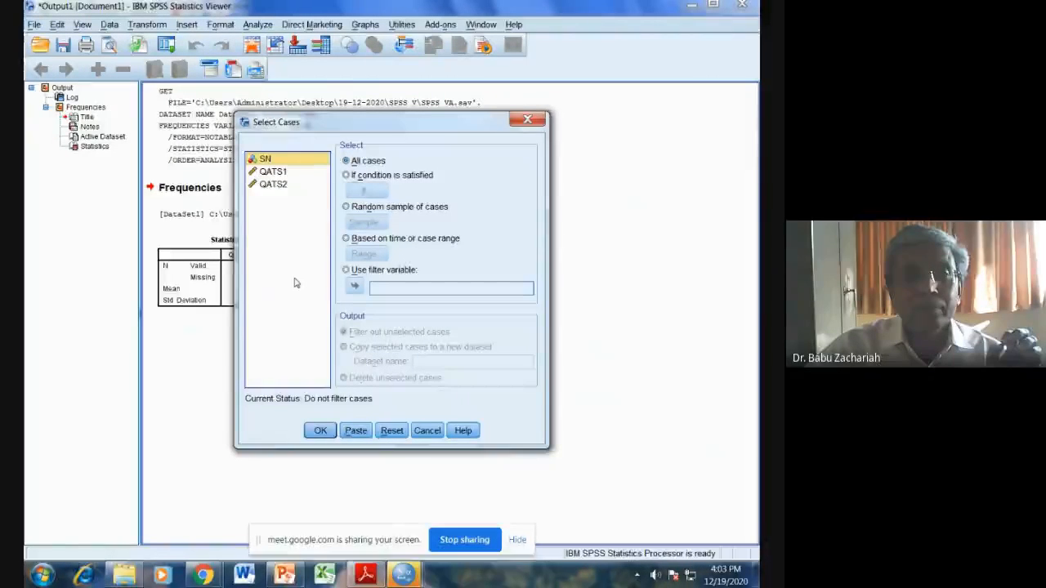
{"action": "left_click", "coordinate": [527, 120]}
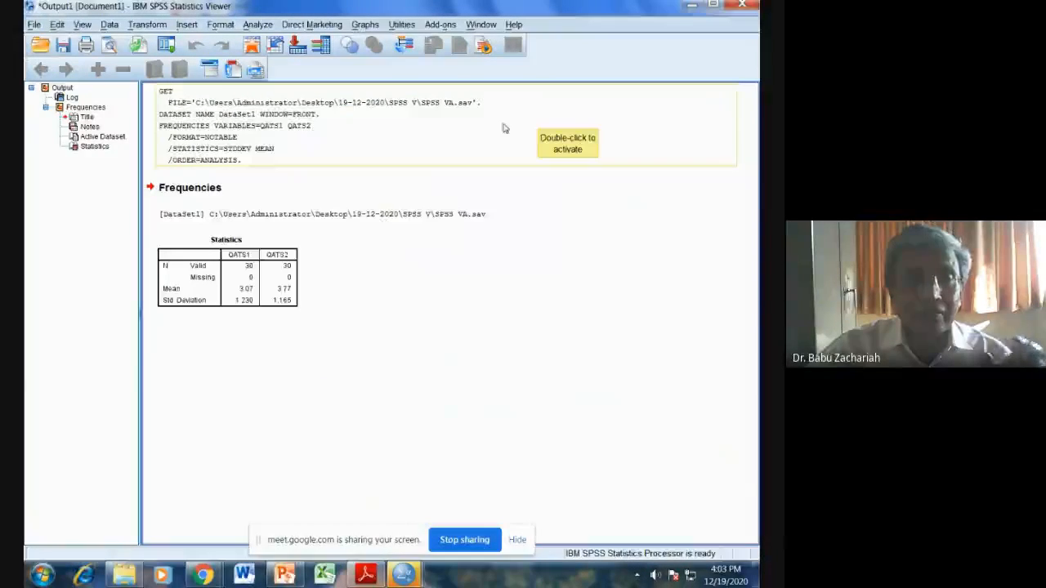
Step: Split the file by Faculty using the compare groups option, sorting the file by the grouping variable
{"action": "left_click", "coordinate": [110, 25]}
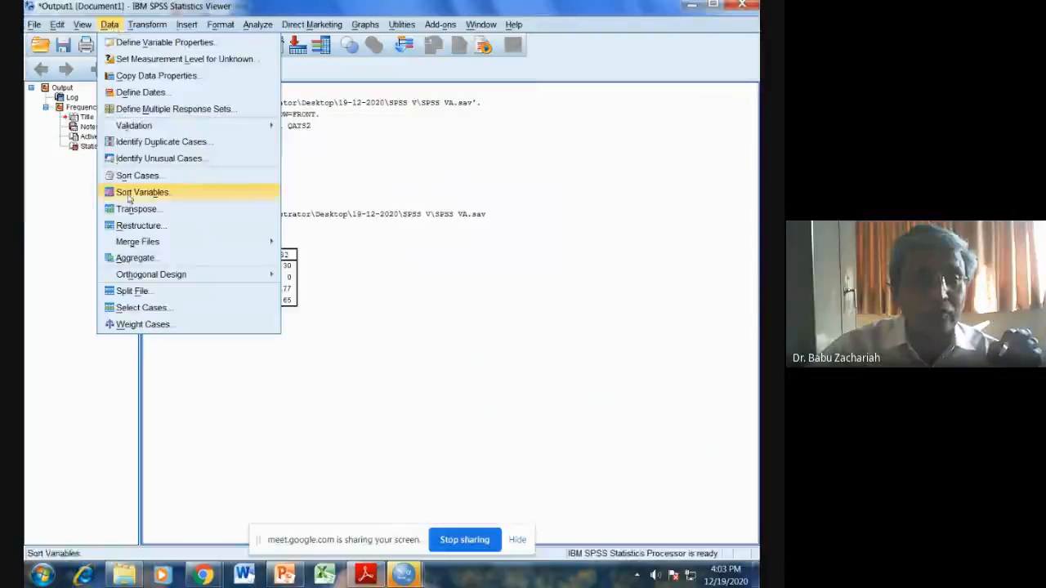
{"action": "left_click", "coordinate": [135, 291]}
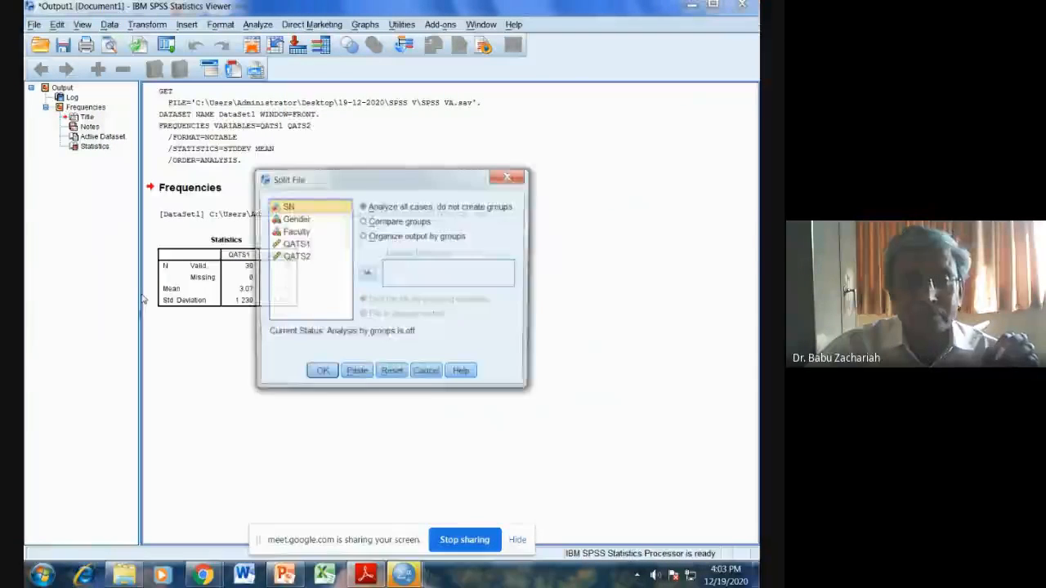
{"action": "left_click", "coordinate": [292, 231]}
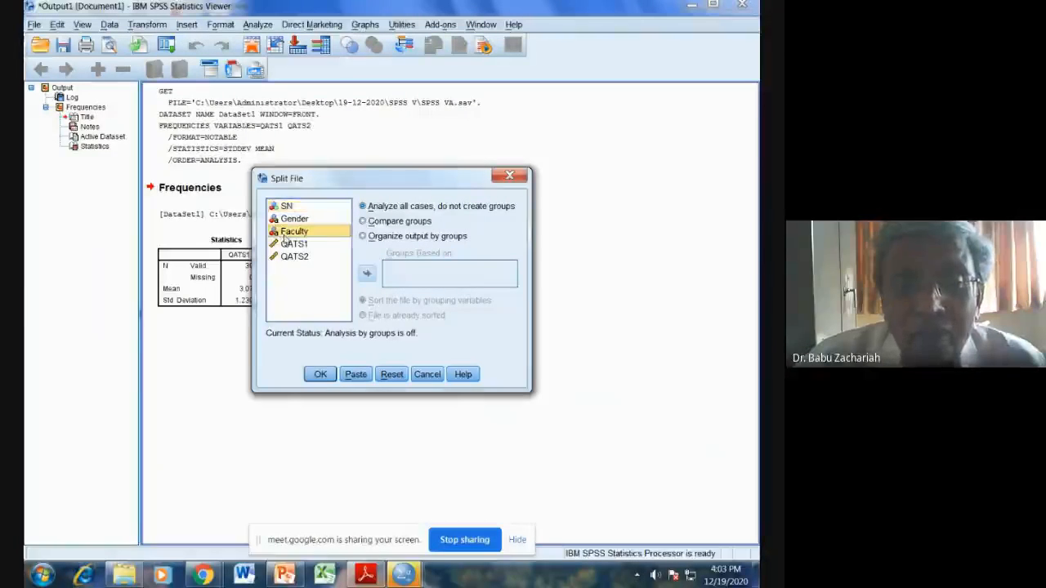
{"action": "left_click", "coordinate": [362, 237]}
{"action": "left_click", "coordinate": [366, 275]}
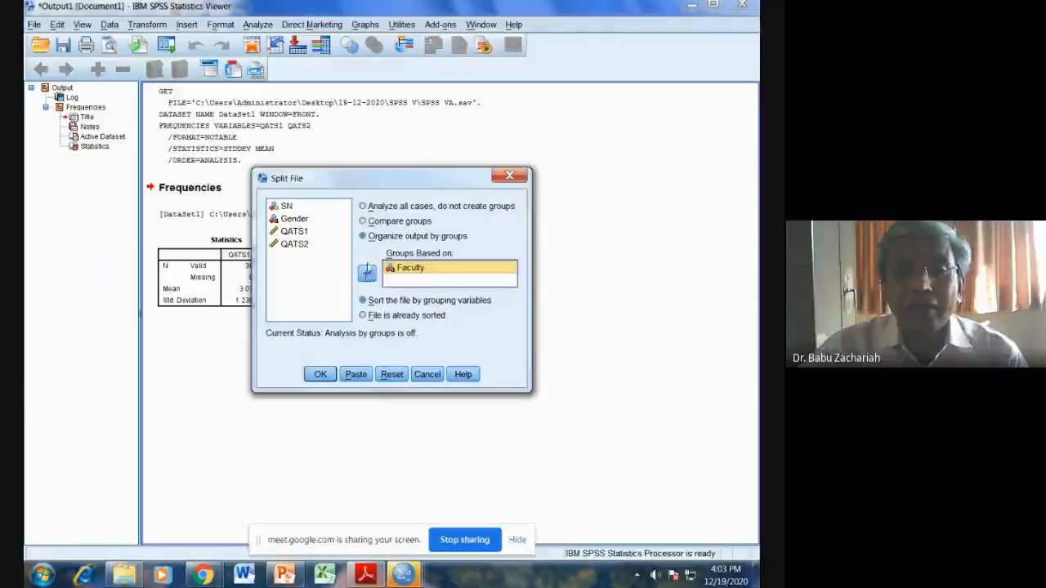
{"action": "left_click", "coordinate": [363, 221]}
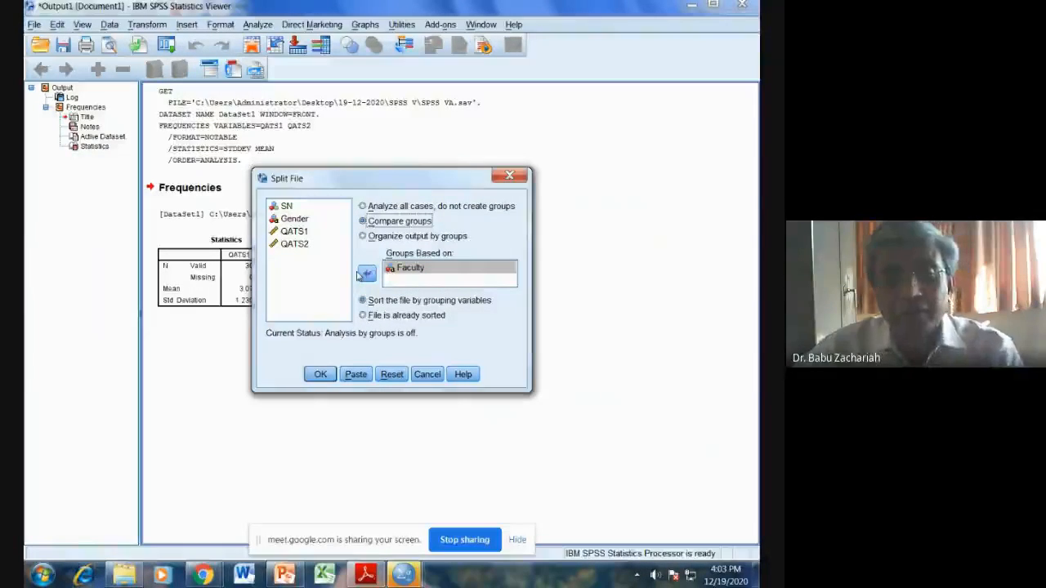
{"action": "left_click", "coordinate": [328, 377]}
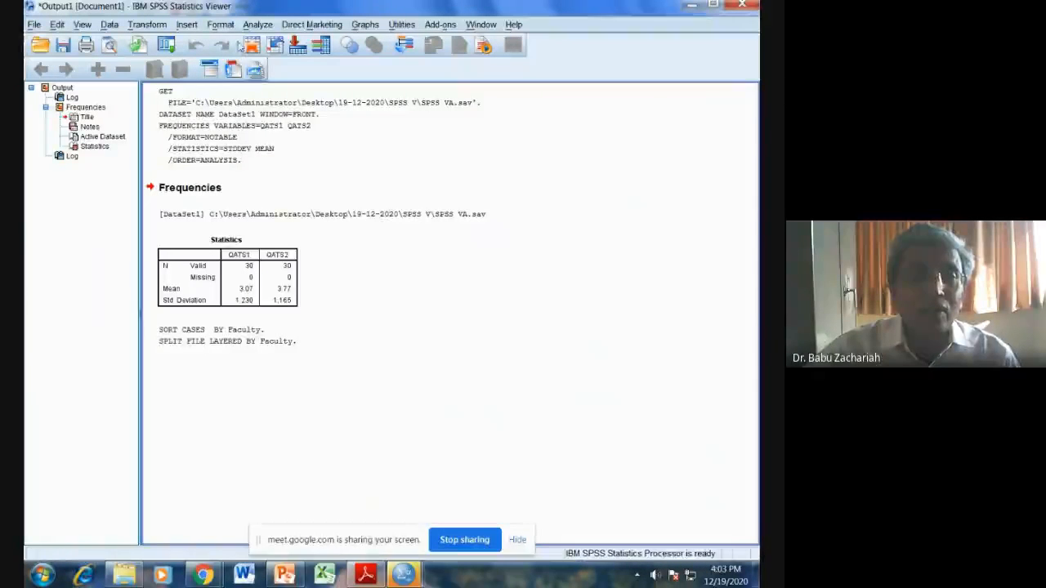
Step: Set up a Frequencies analysis with only QATS1 by removing QATS2 from the variables, after checking the task in SPSS VA.pdf
{"action": "left_click", "coordinate": [257, 25]}
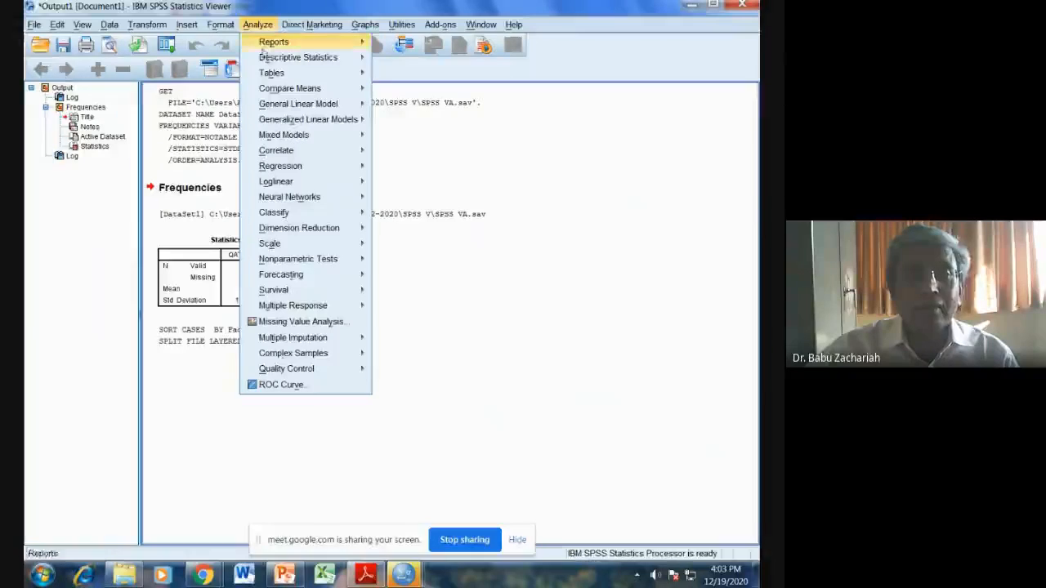
{"action": "mouse_move", "coordinate": [264, 56]}
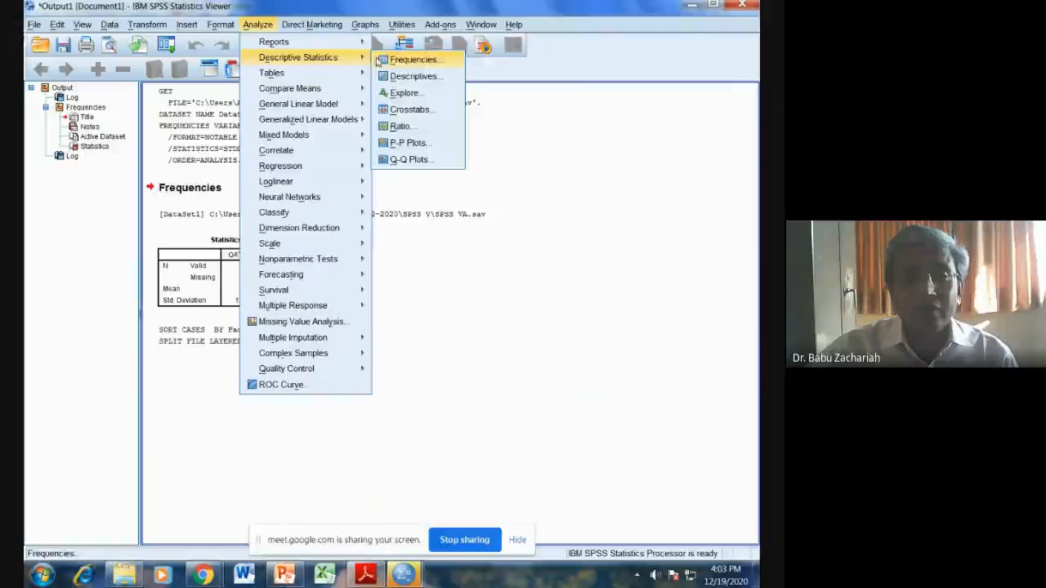
{"action": "left_click", "coordinate": [412, 60]}
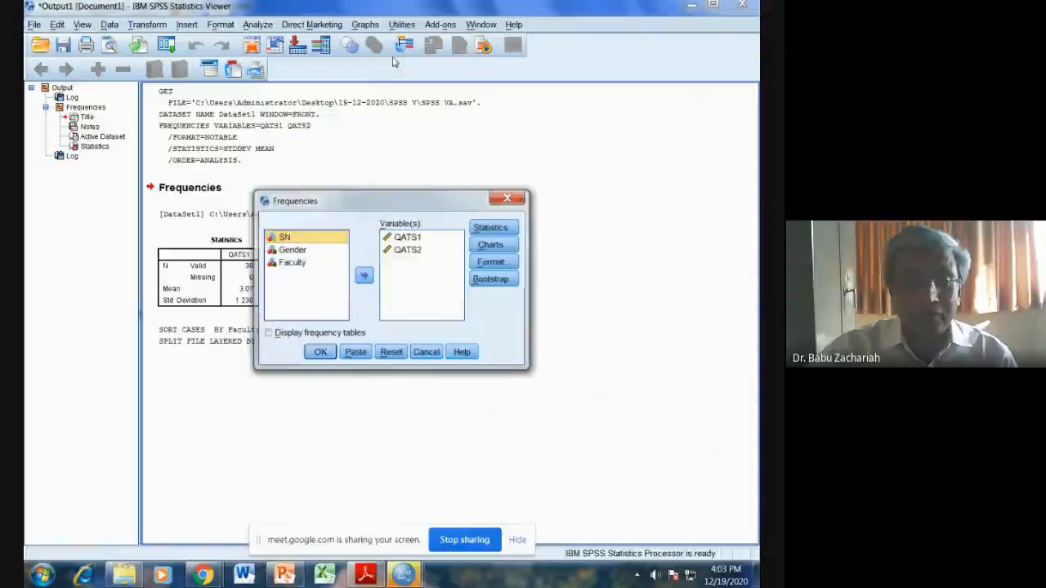
{"action": "left_click", "coordinate": [365, 575]}
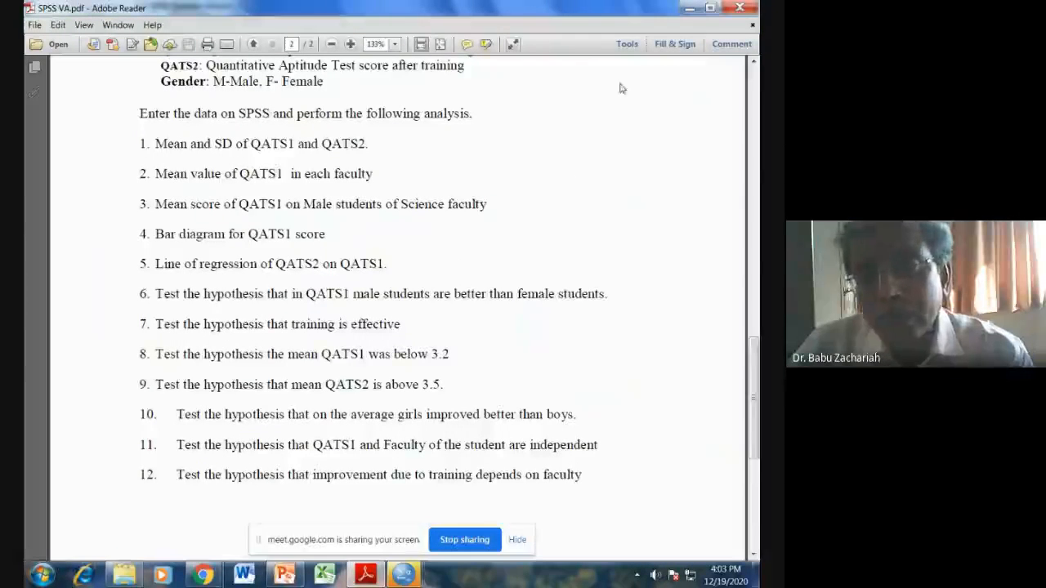
{"action": "left_click", "coordinate": [689, 7]}
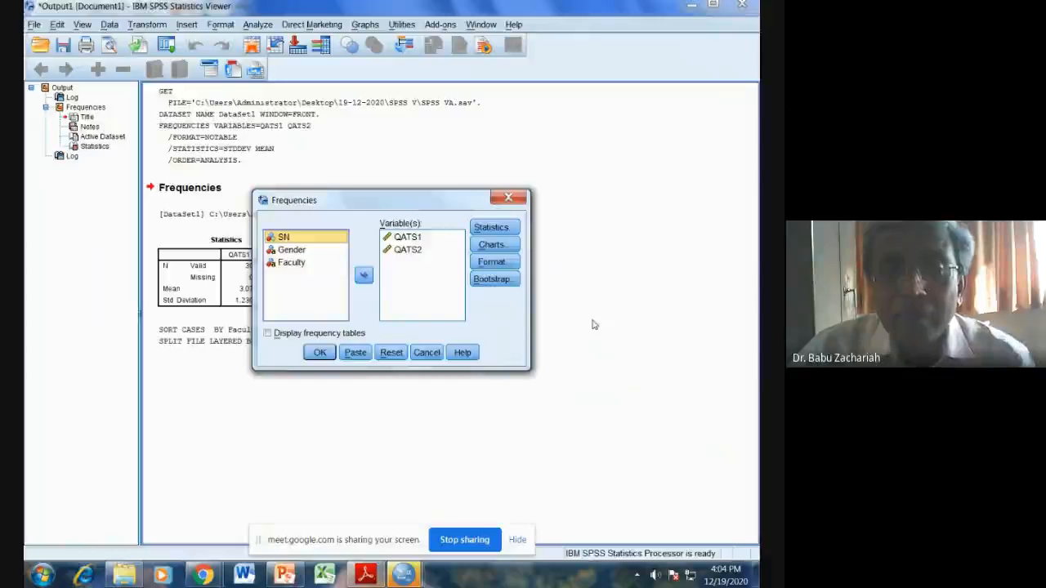
{"action": "left_click", "coordinate": [407, 249]}
{"action": "left_click", "coordinate": [363, 275]}
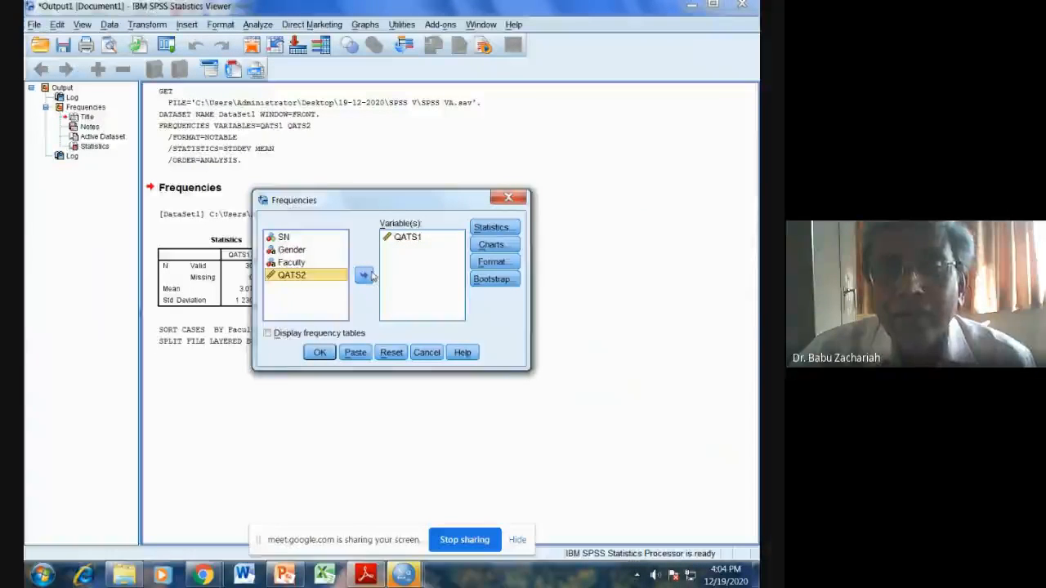
Step: Exclude the standard deviation from the Frequencies statistics, keeping only the mean, and run the analysis
{"action": "left_click", "coordinate": [488, 227]}
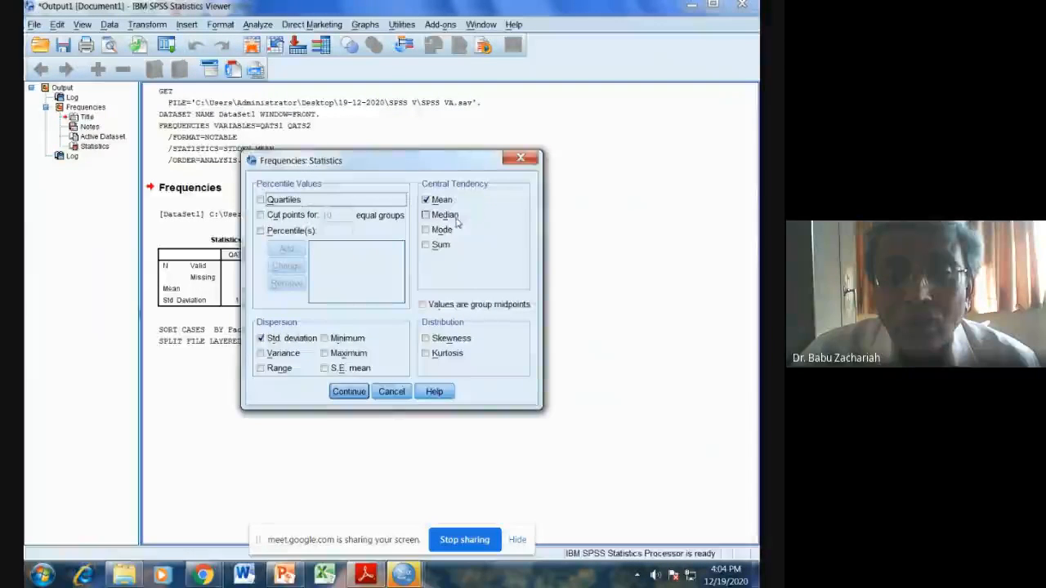
{"action": "left_click", "coordinate": [283, 339]}
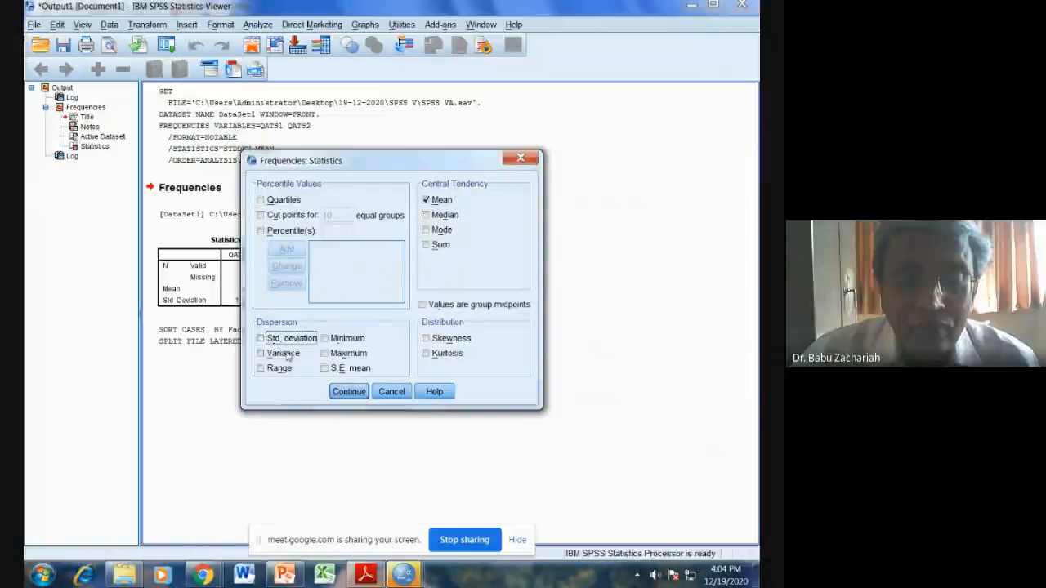
{"action": "left_click", "coordinate": [347, 391]}
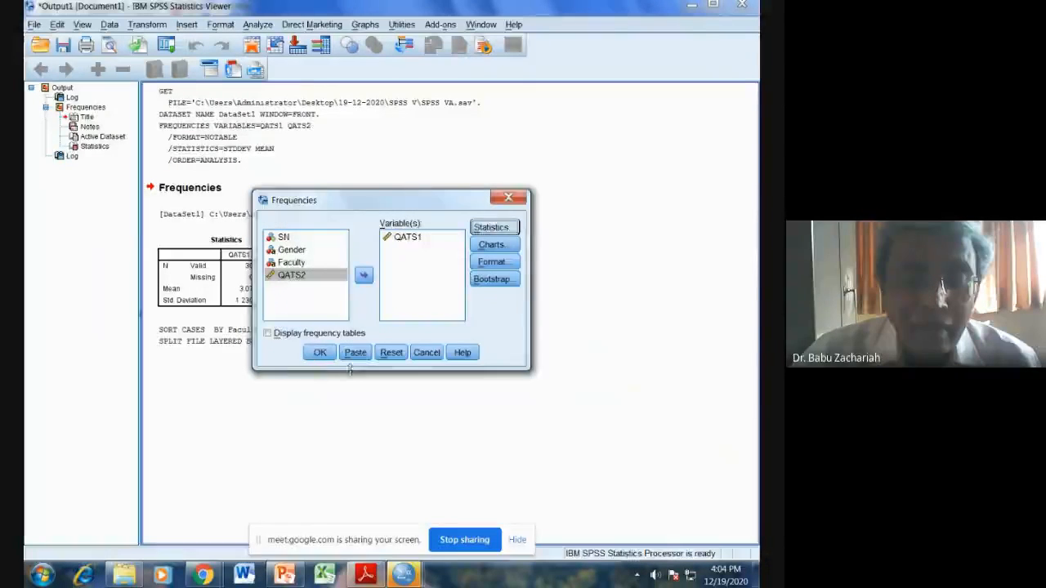
{"action": "left_click", "coordinate": [321, 353]}
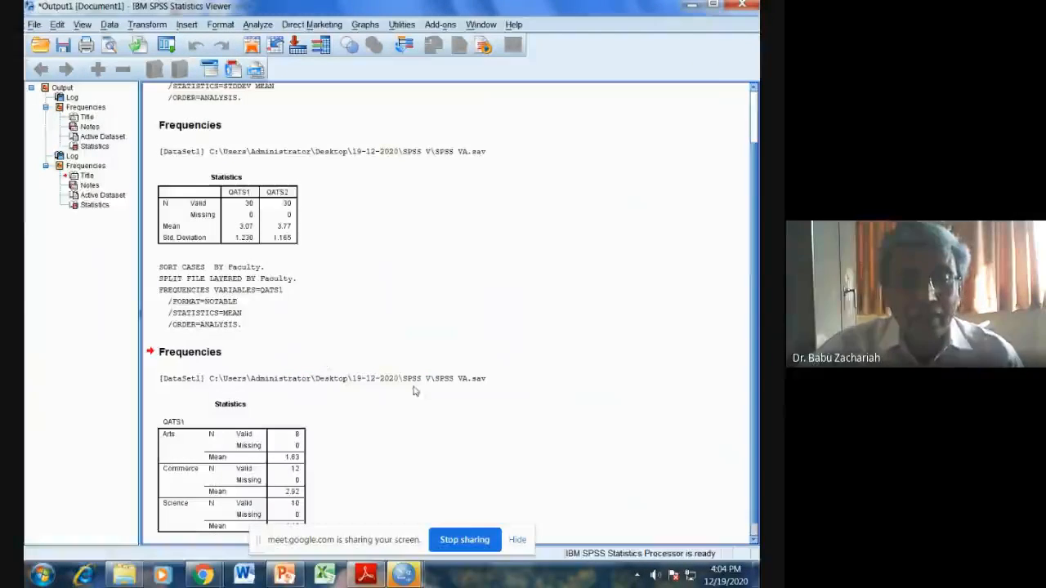
Step: Review the QATS1 statistics by faculty and switch to SPSS VA.pdf in Adobe Reader to check the next analysis task
{"action": "left_click", "coordinate": [196, 446]}
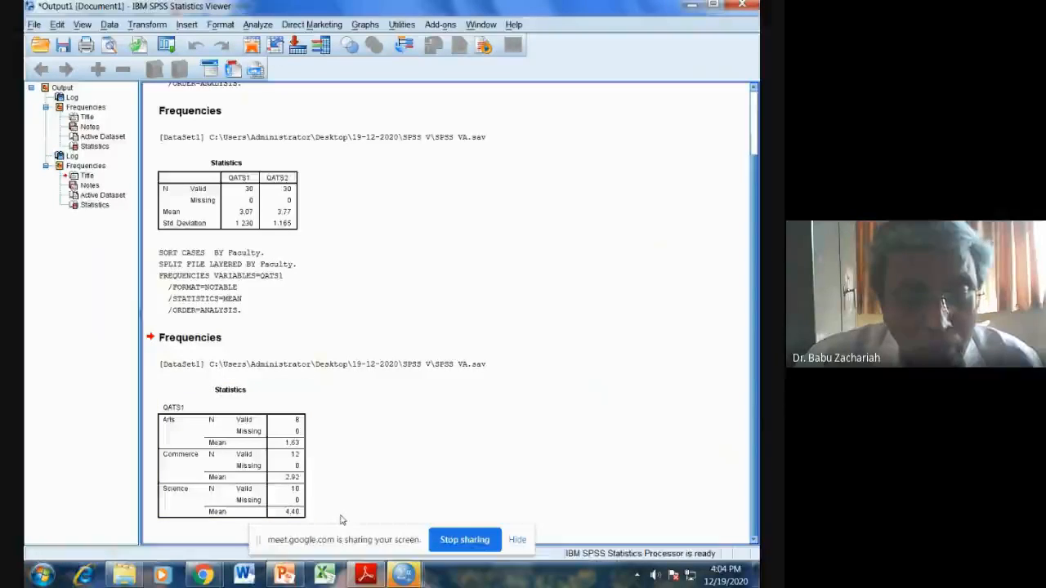
{"action": "left_click", "coordinate": [367, 575]}
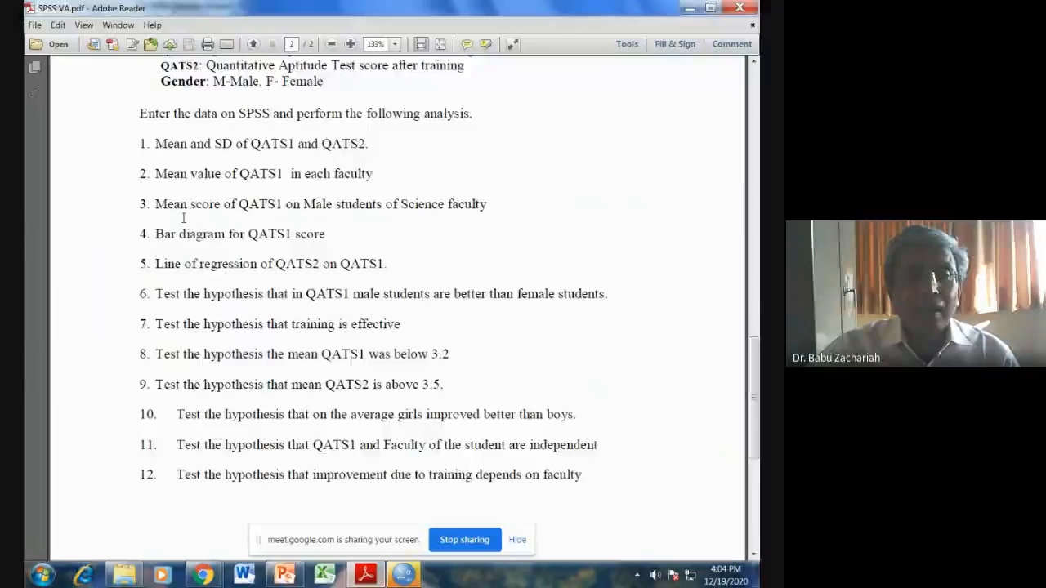
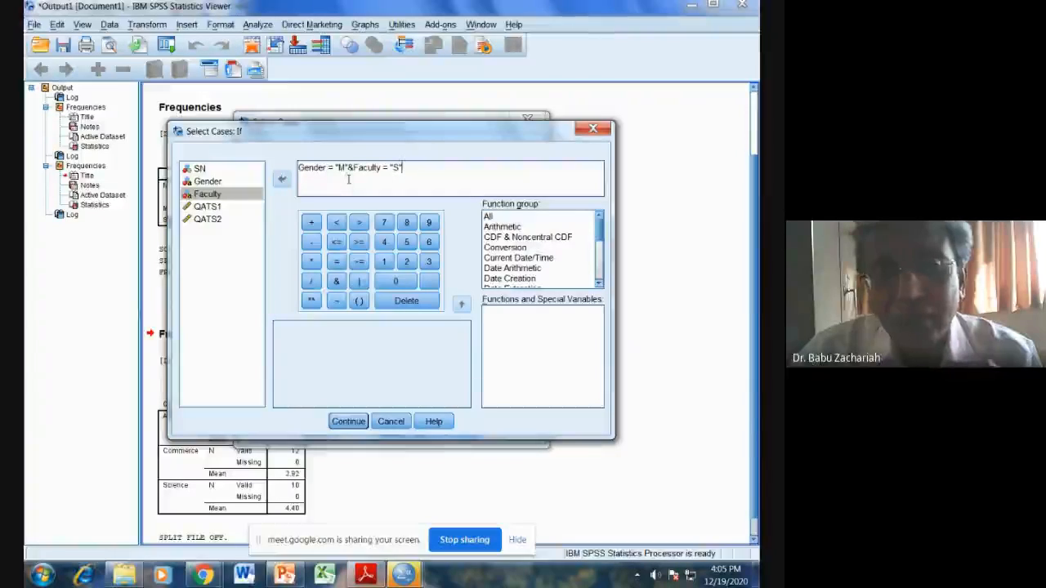
Step: Apply the case selection Gender = "M"&Faculty = "S", filtering out unselected cases, and check the filtered rows in the SPSS VA.sav data
{"action": "left_click", "coordinate": [349, 421]}
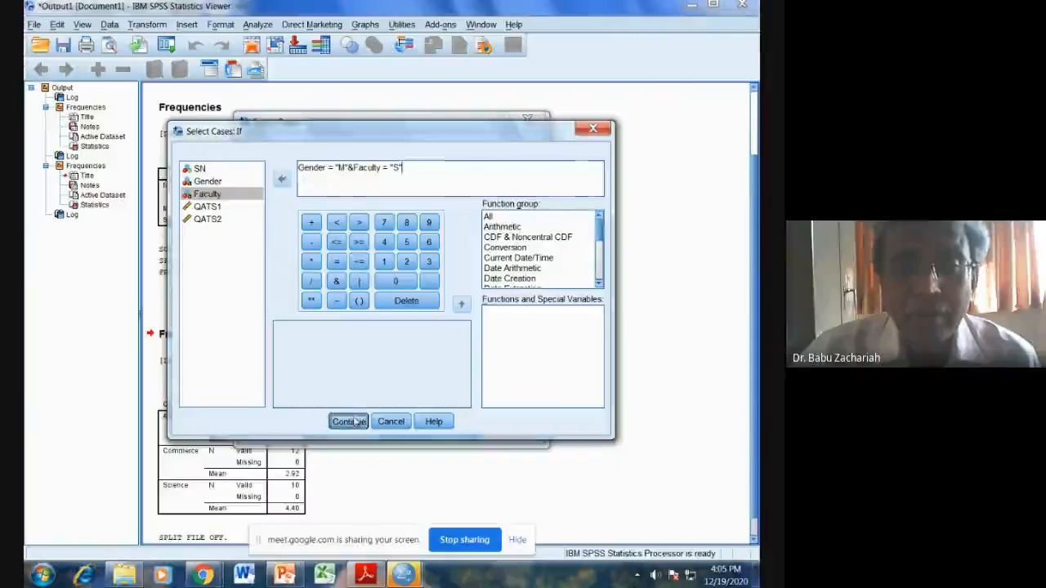
{"action": "left_click", "coordinate": [321, 432]}
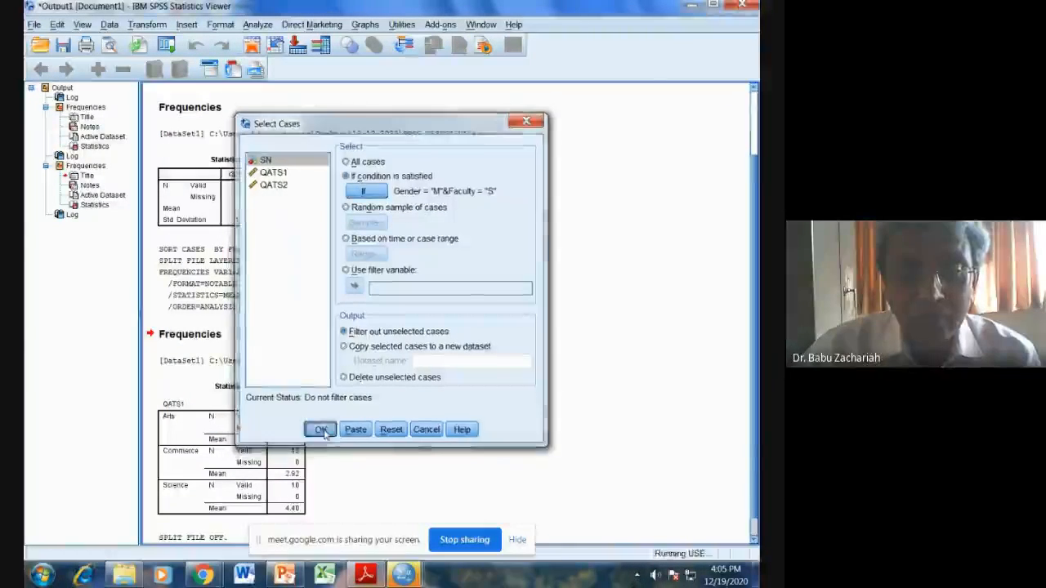
{"action": "mouse_move", "coordinate": [404, 575]}
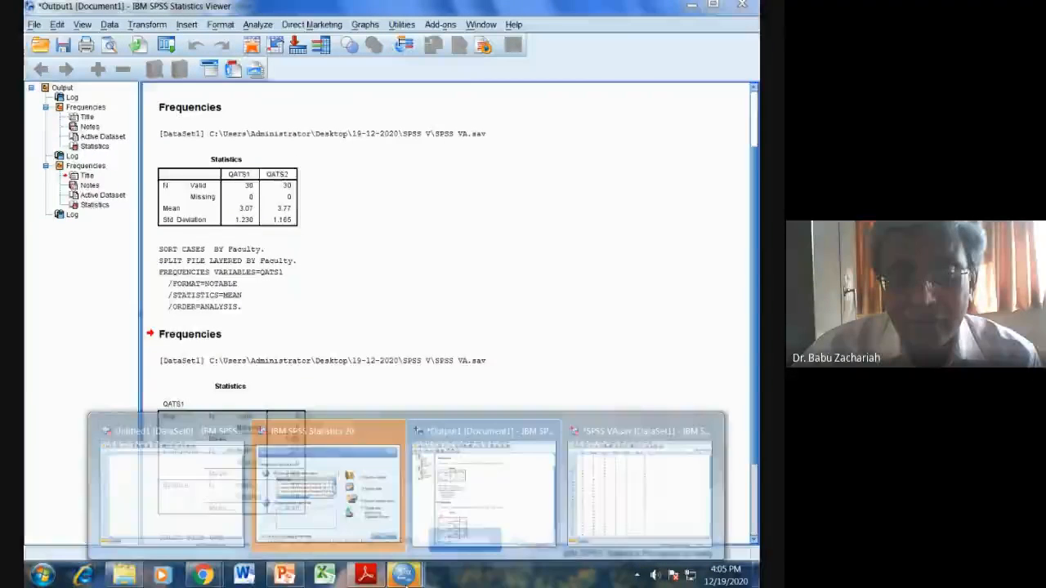
{"action": "left_click", "coordinate": [615, 499]}
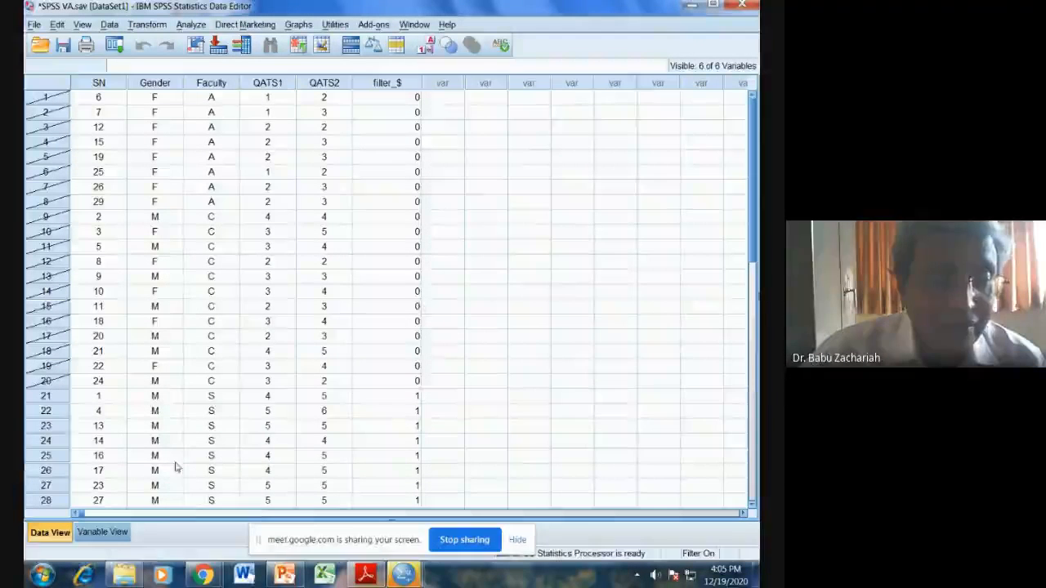
{"action": "scroll", "coordinate": [105, 455], "scroll_direction": "down", "scroll_amount": 3}
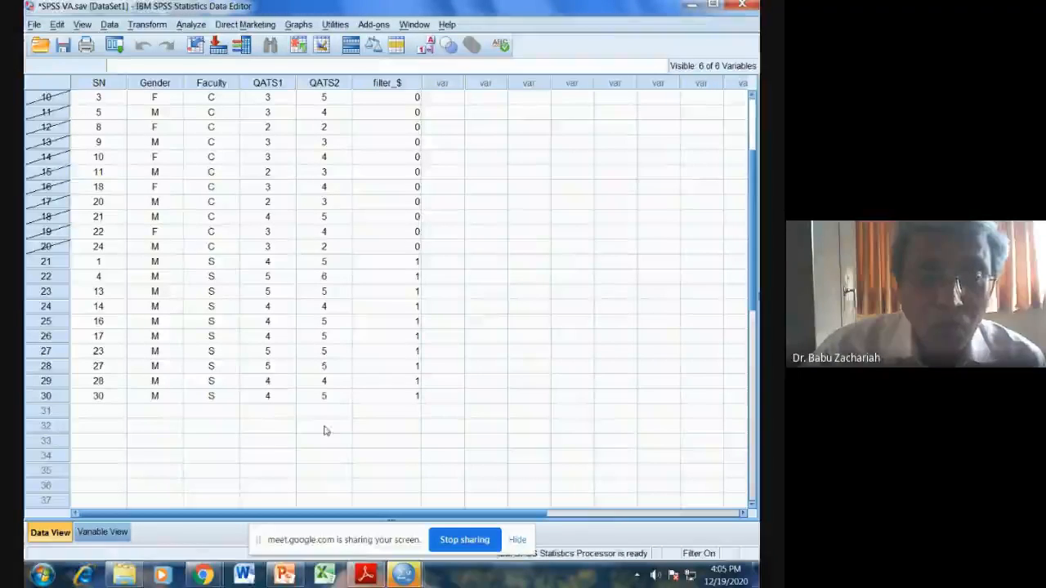
Step: Run a Frequencies analysis of QATS1 with only the mean for the filtered cases, checking the task wording in SPSS VA.pdf before running
{"action": "left_click", "coordinate": [190, 25]}
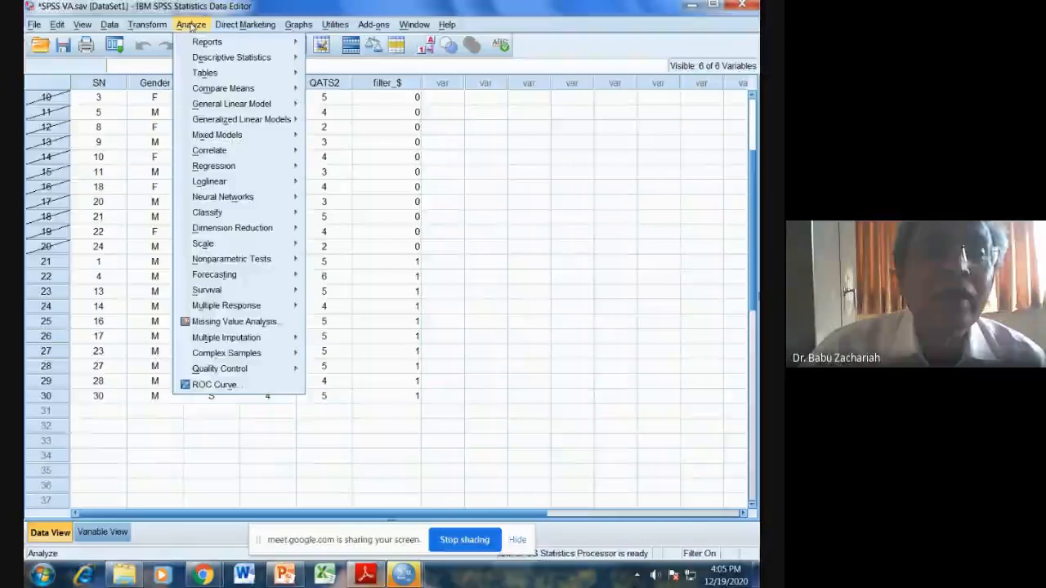
{"action": "mouse_move", "coordinate": [196, 61]}
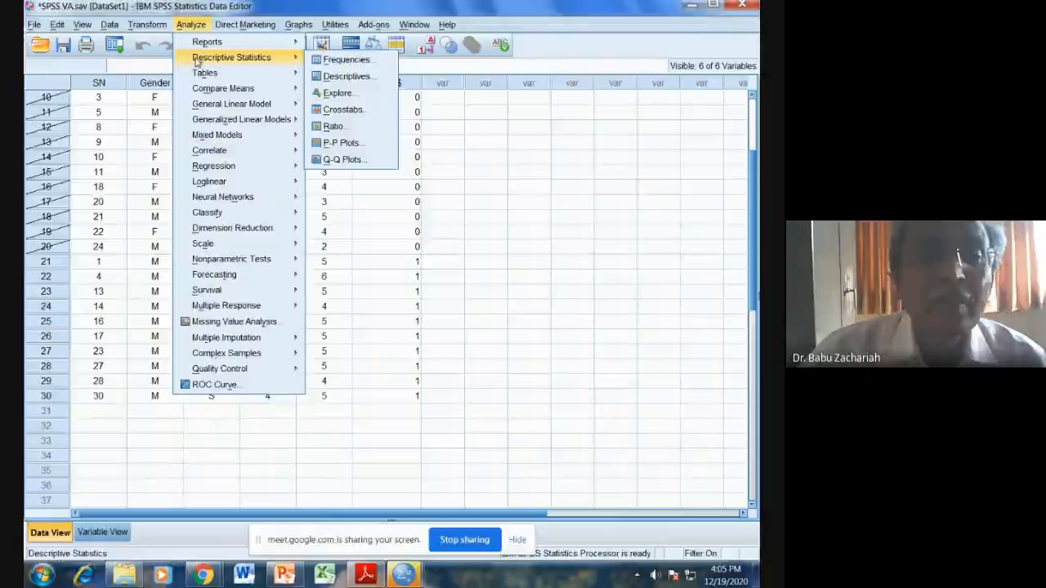
{"action": "left_click", "coordinate": [343, 59]}
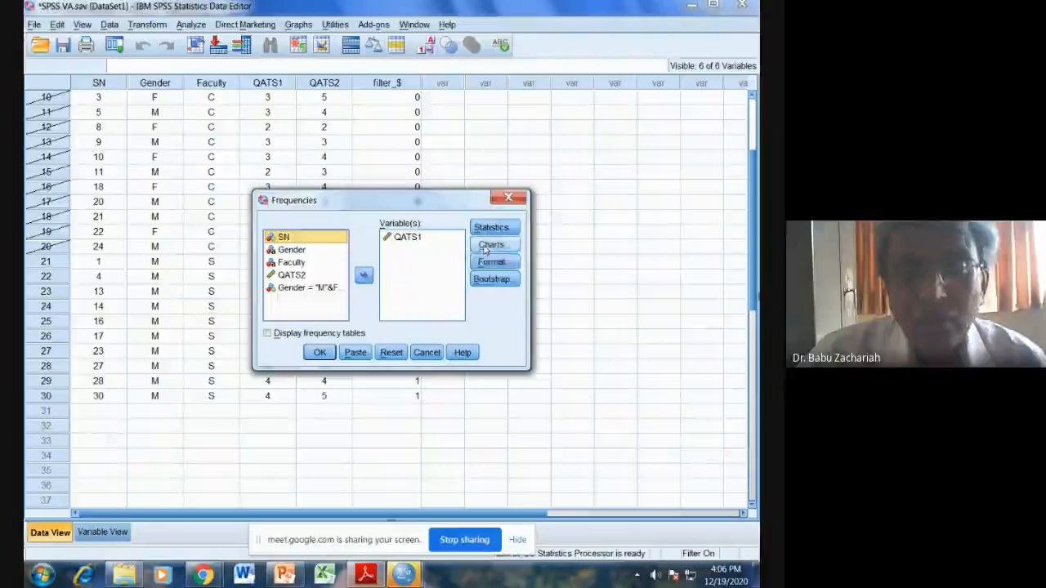
{"action": "left_click", "coordinate": [492, 228]}
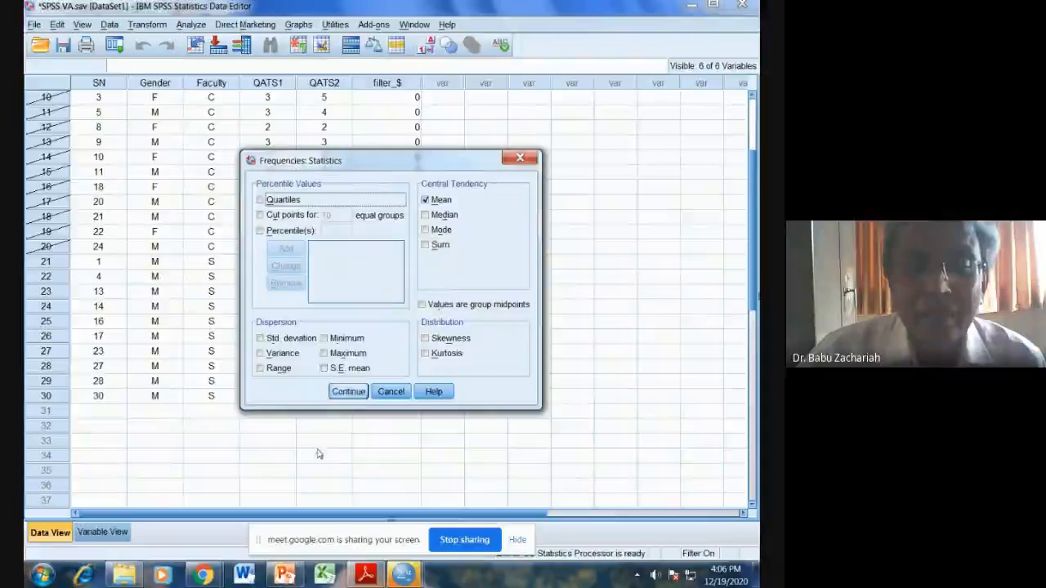
{"action": "left_click", "coordinate": [346, 391]}
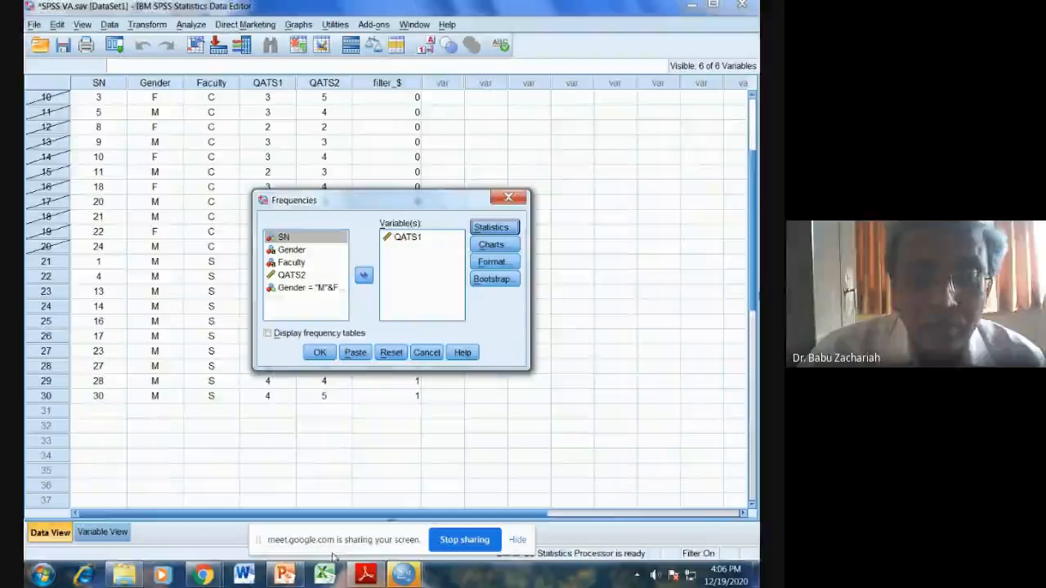
{"action": "left_click", "coordinate": [365, 573]}
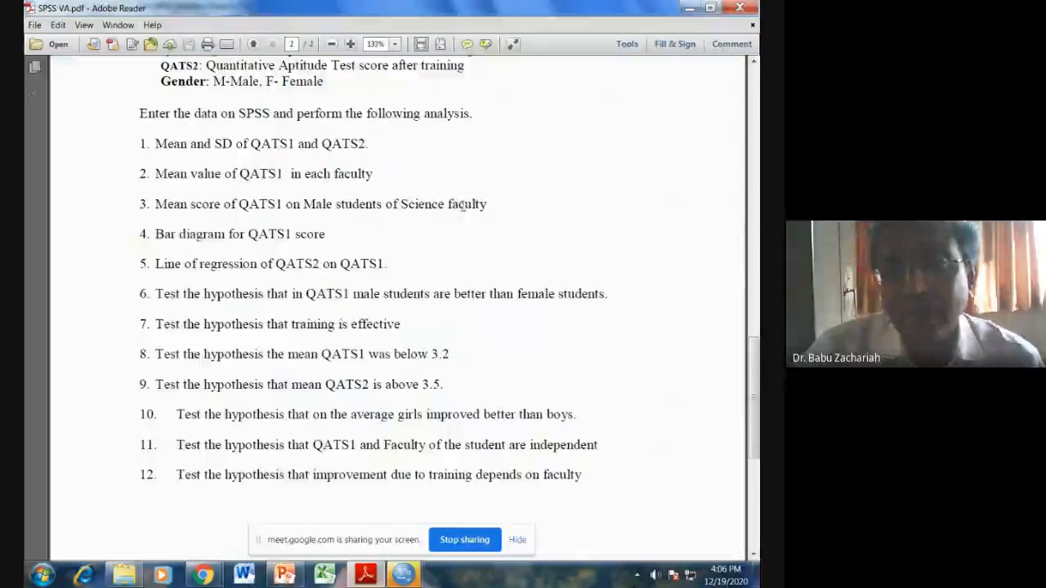
{"action": "left_click", "coordinate": [688, 9]}
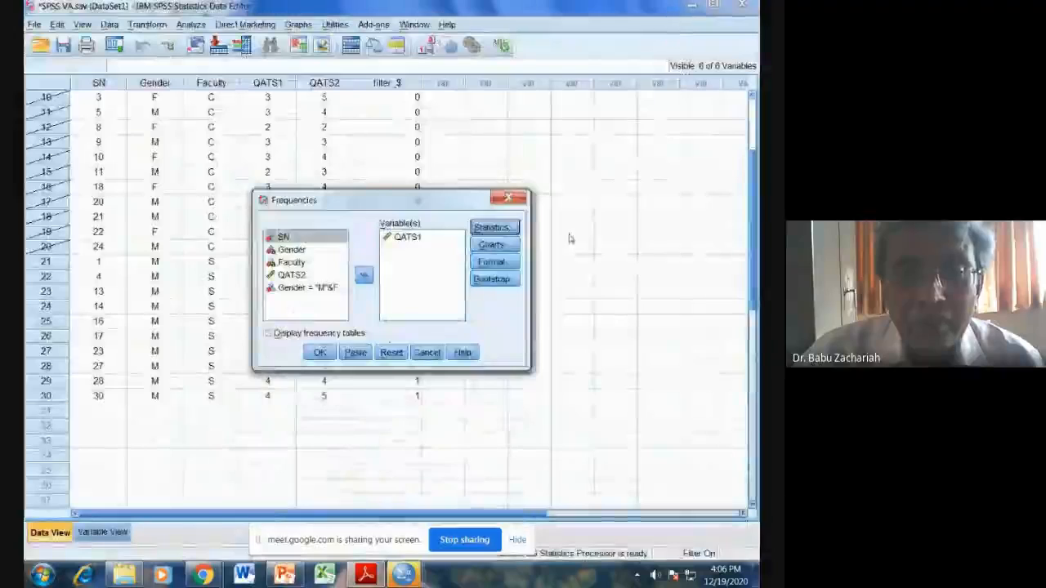
{"action": "left_click", "coordinate": [319, 352]}
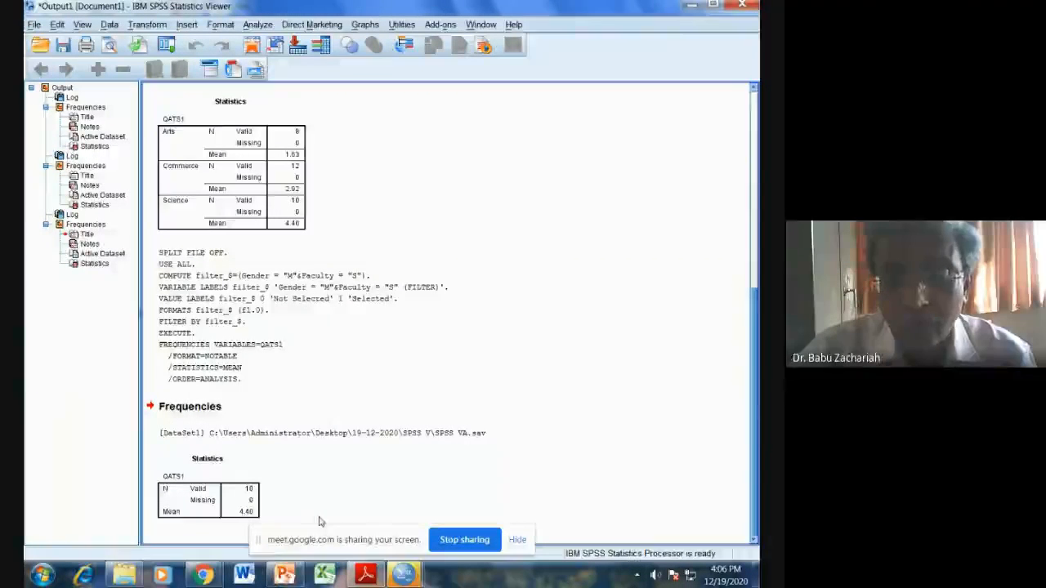
Step: Remove the case filter from the SPSS VA.sav data by selecting all cases, and check that every row is included again
{"action": "mouse_move", "coordinate": [403, 576]}
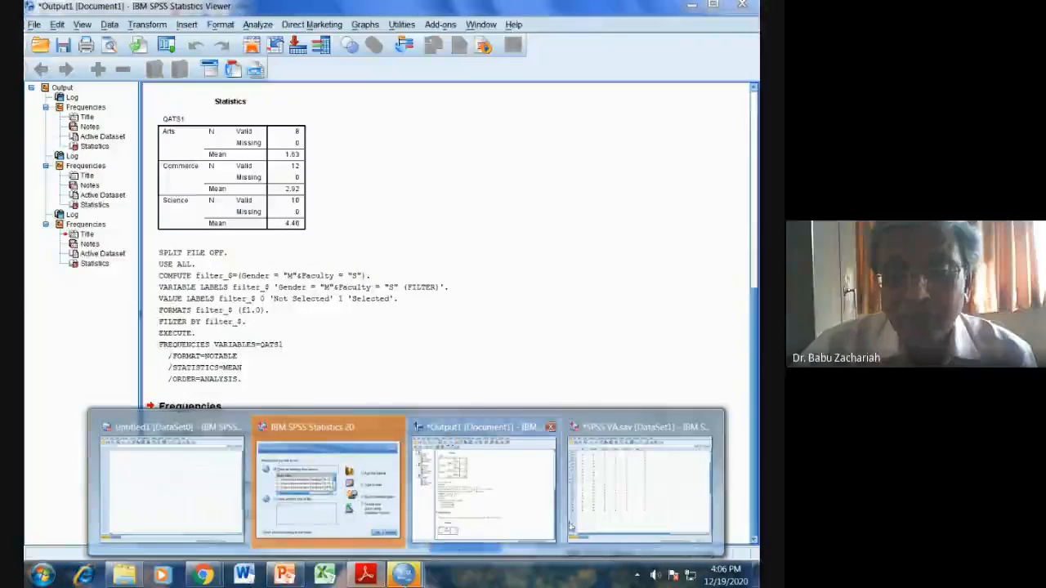
{"action": "left_click", "coordinate": [621, 507]}
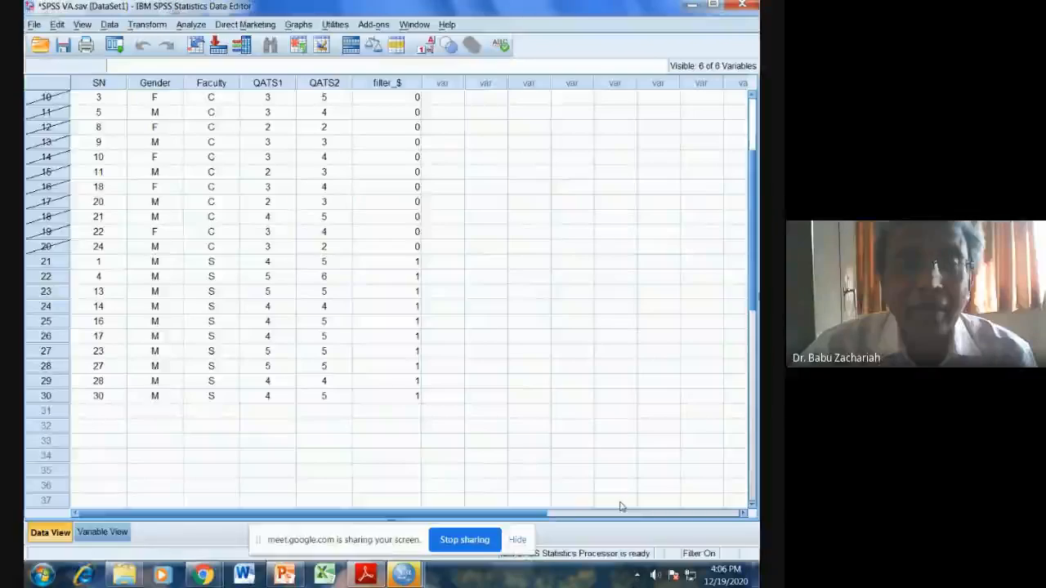
{"action": "left_click", "coordinate": [109, 25]}
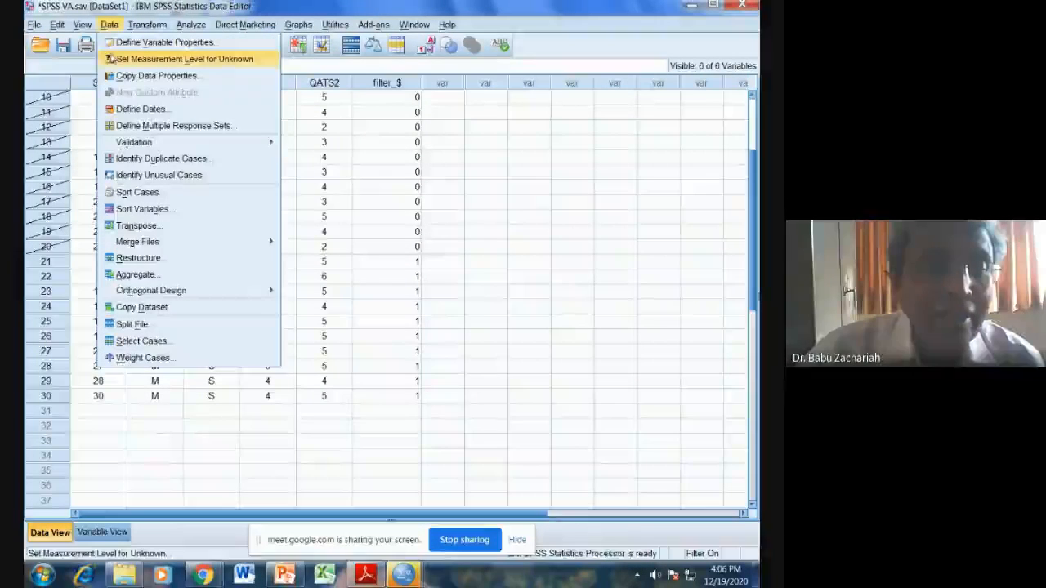
{"action": "left_click", "coordinate": [166, 347]}
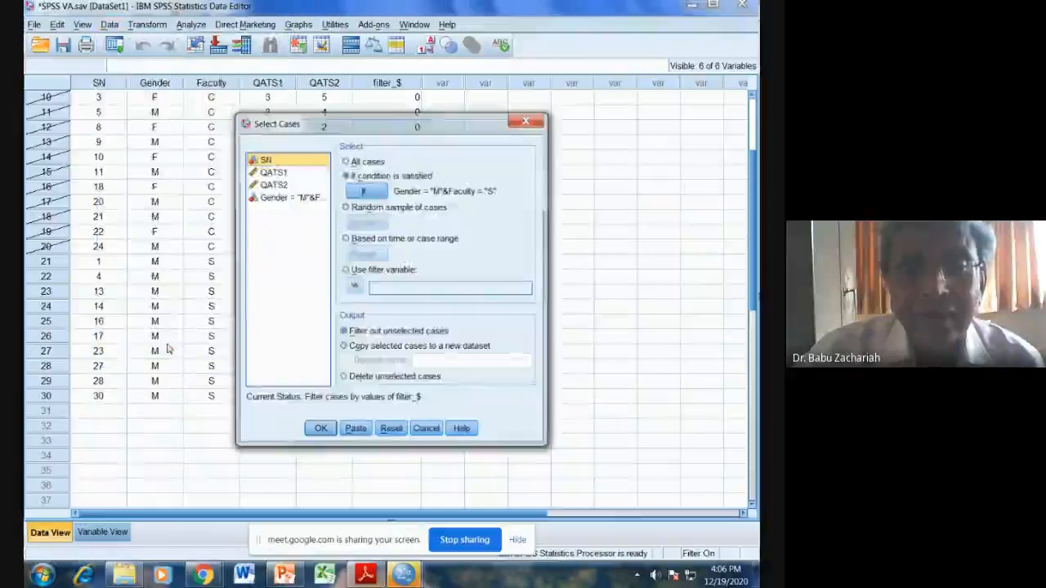
{"action": "left_click", "coordinate": [362, 162]}
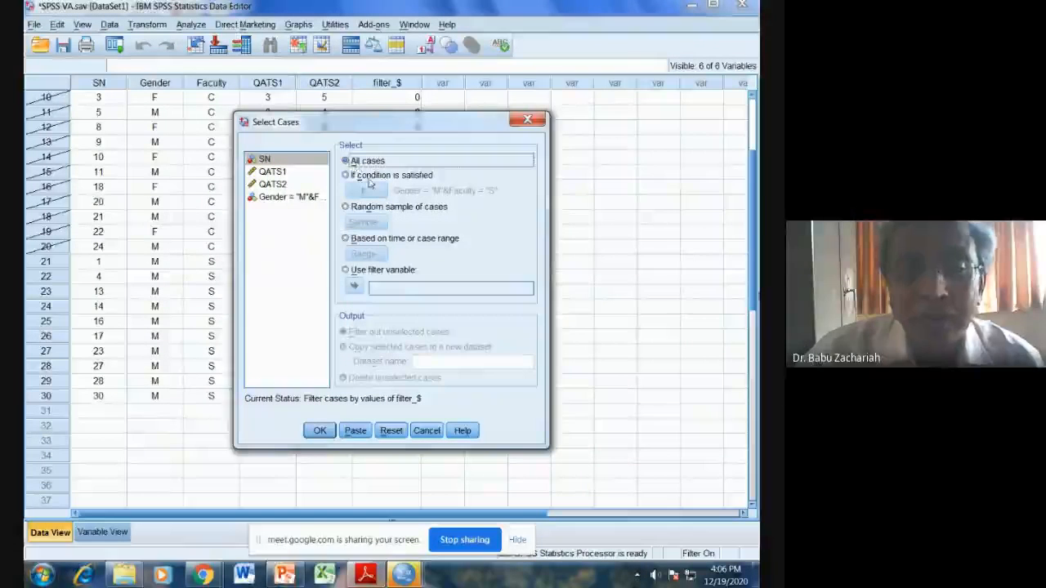
{"action": "left_click", "coordinate": [320, 431]}
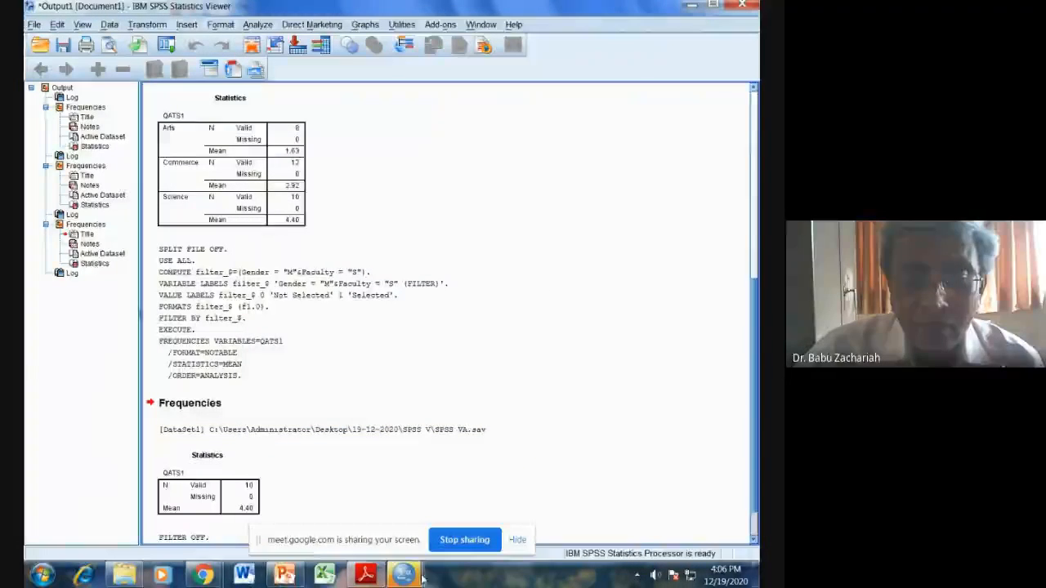
{"action": "mouse_move", "coordinate": [413, 576]}
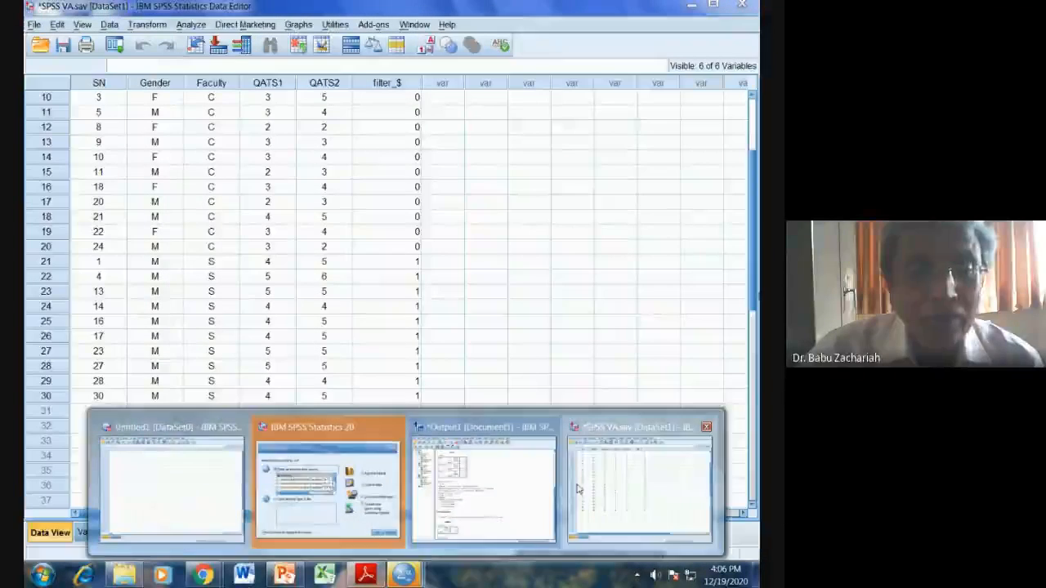
{"action": "left_click", "coordinate": [578, 488]}
{"action": "scroll", "coordinate": [264, 367], "scroll_direction": "up", "scroll_amount": 3}
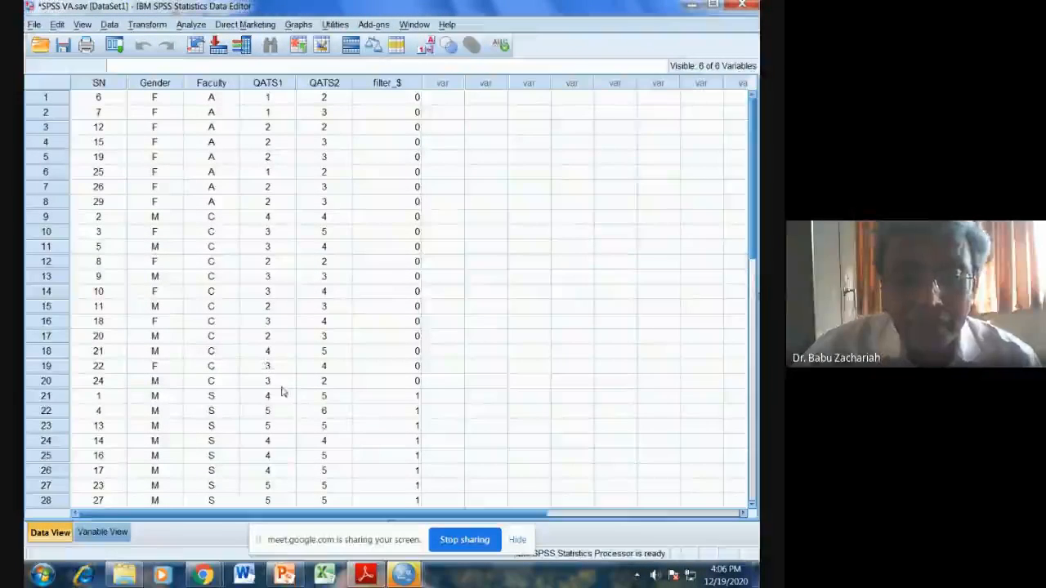
Step: Check the next task in SPSS VA.pdf and set the Frequencies analysis of QATS1 to draw bar charts of frequencies
{"action": "left_click", "coordinate": [375, 576]}
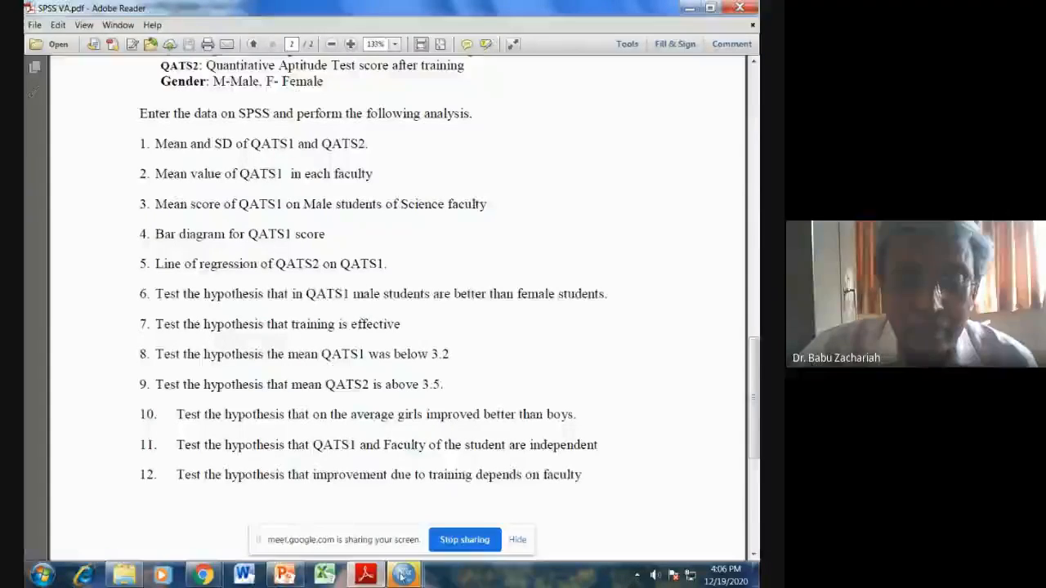
{"action": "mouse_move", "coordinate": [402, 576]}
{"action": "left_click", "coordinate": [575, 483]}
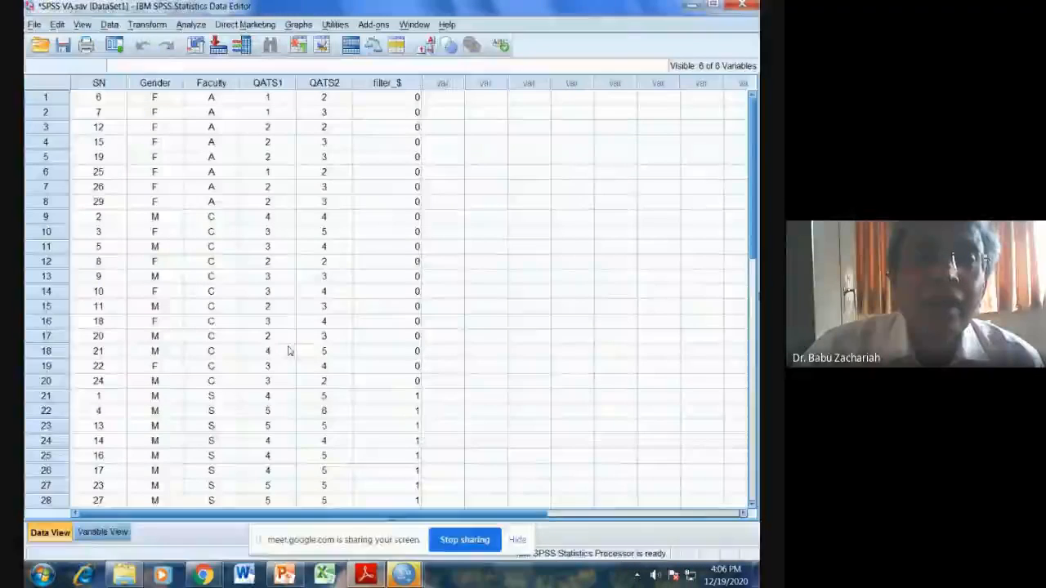
{"action": "left_click", "coordinate": [193, 25]}
{"action": "mouse_move", "coordinate": [282, 57]}
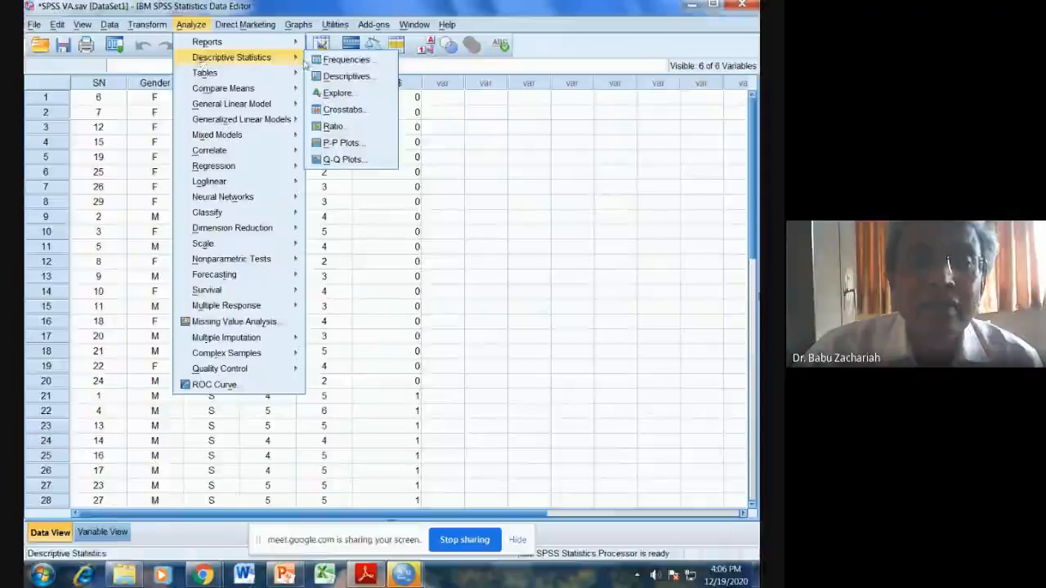
{"action": "left_click", "coordinate": [347, 60]}
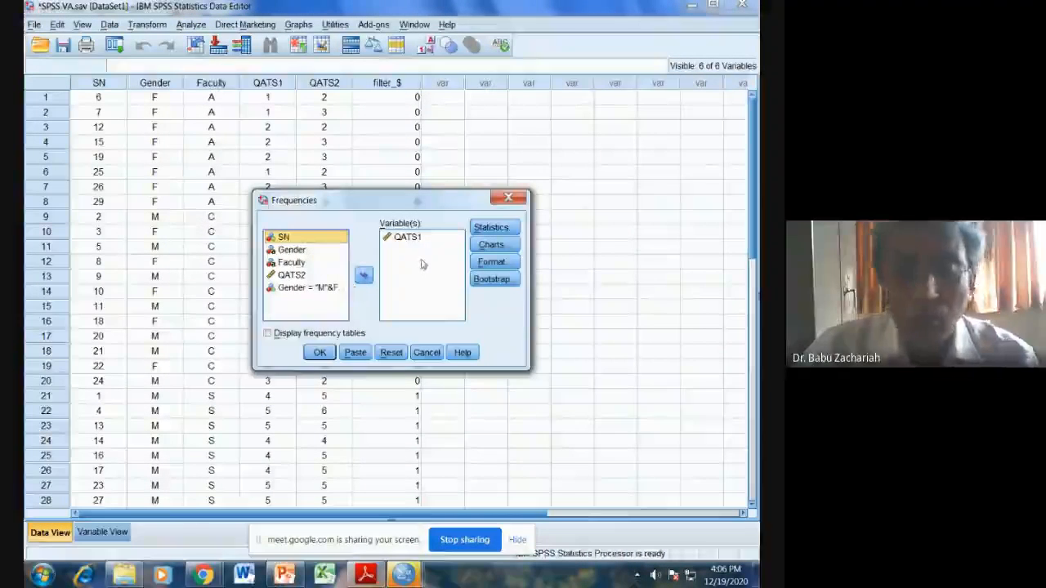
{"action": "left_click", "coordinate": [491, 244]}
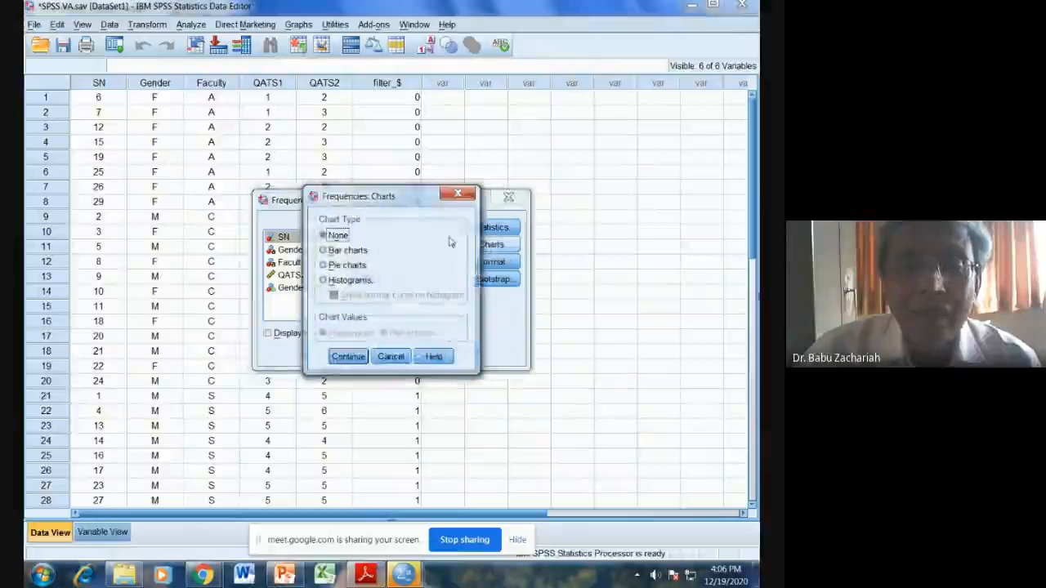
{"action": "left_click", "coordinate": [341, 250]}
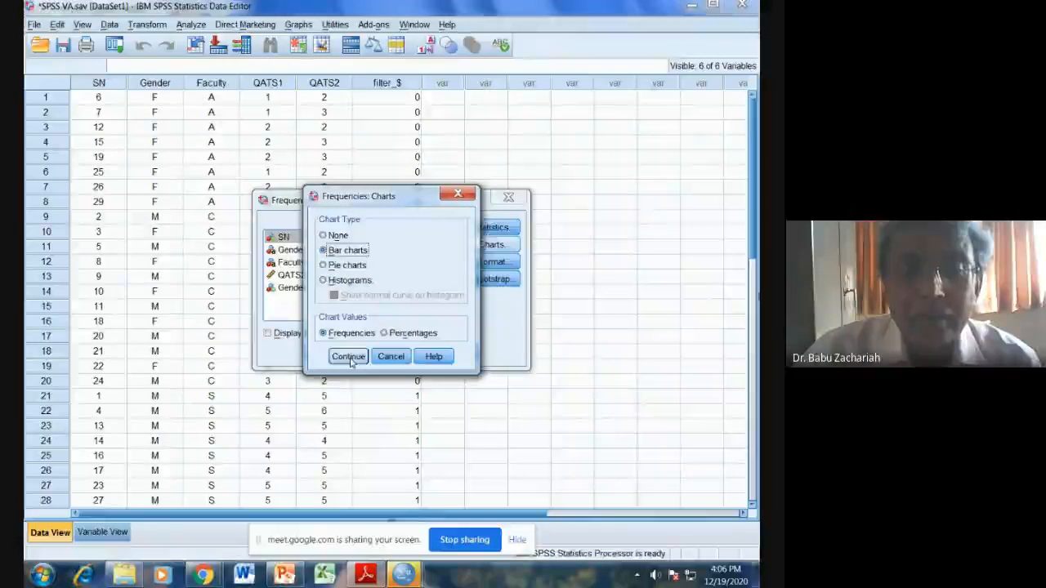
{"action": "left_click", "coordinate": [348, 358]}
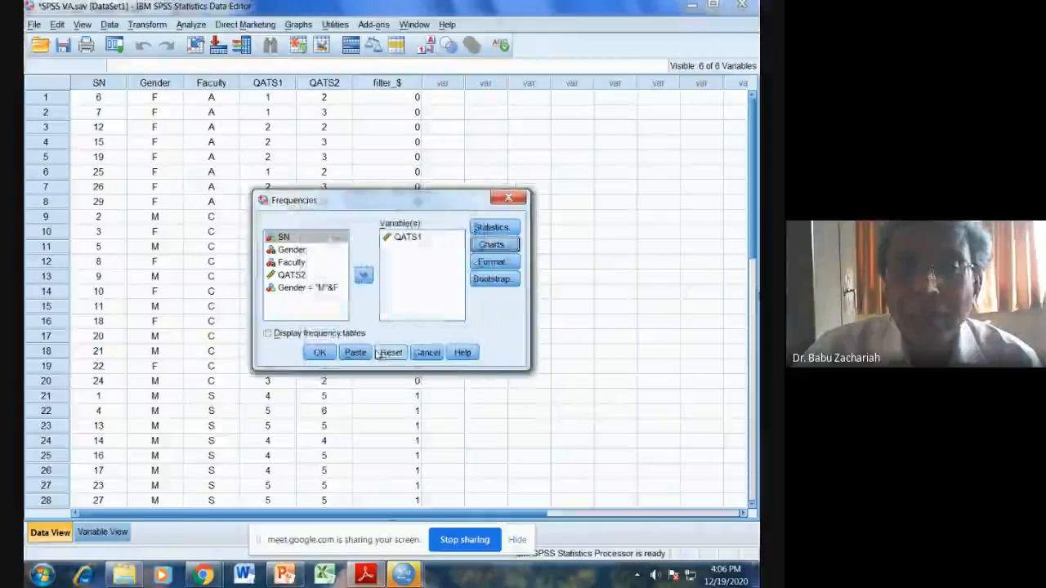
Step: Exclude the mean from the Frequencies statistics and run the analysis to produce the QATS1 bar chart
{"action": "left_click", "coordinate": [494, 228]}
{"action": "left_click", "coordinate": [426, 200]}
{"action": "left_click", "coordinate": [349, 392]}
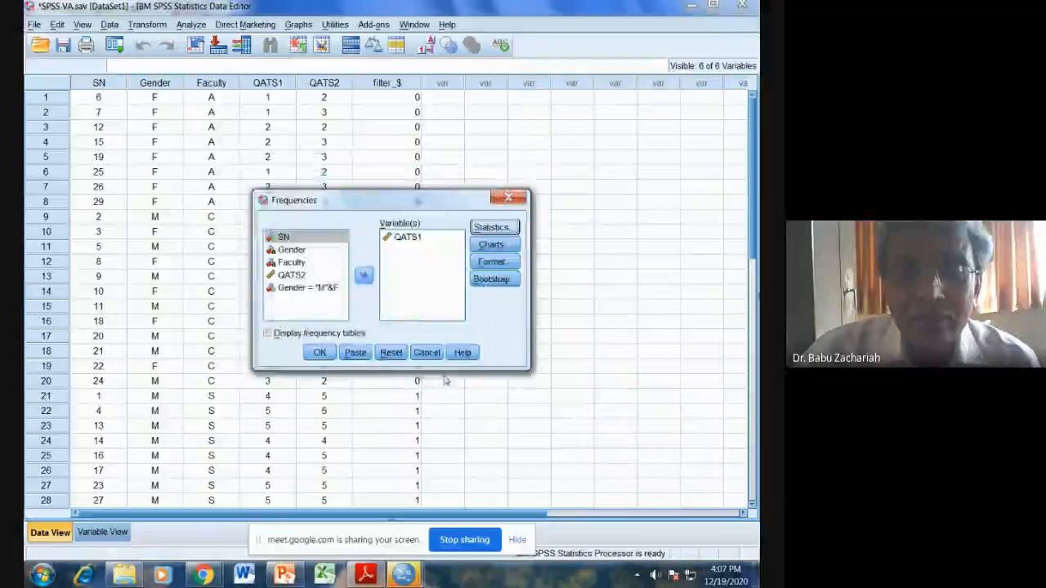
{"action": "left_click", "coordinate": [319, 354]}
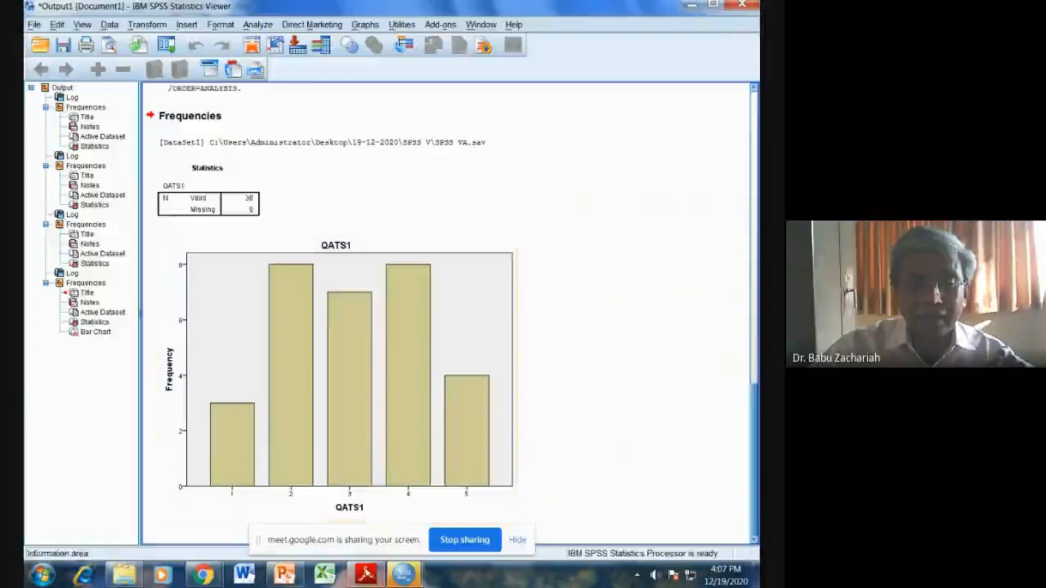
Step: Check the regression task in SPSS VA.pdf, then return to the SPSS VA.sav data and open a Linear Regression analysis
{"action": "key", "text": "alt+Tab"}
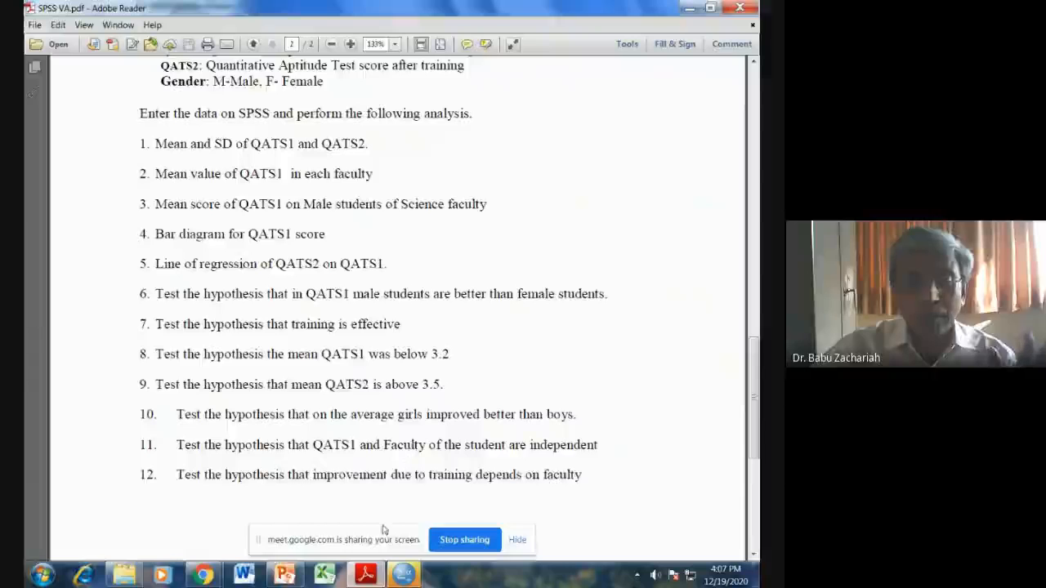
{"action": "mouse_move", "coordinate": [402, 575]}
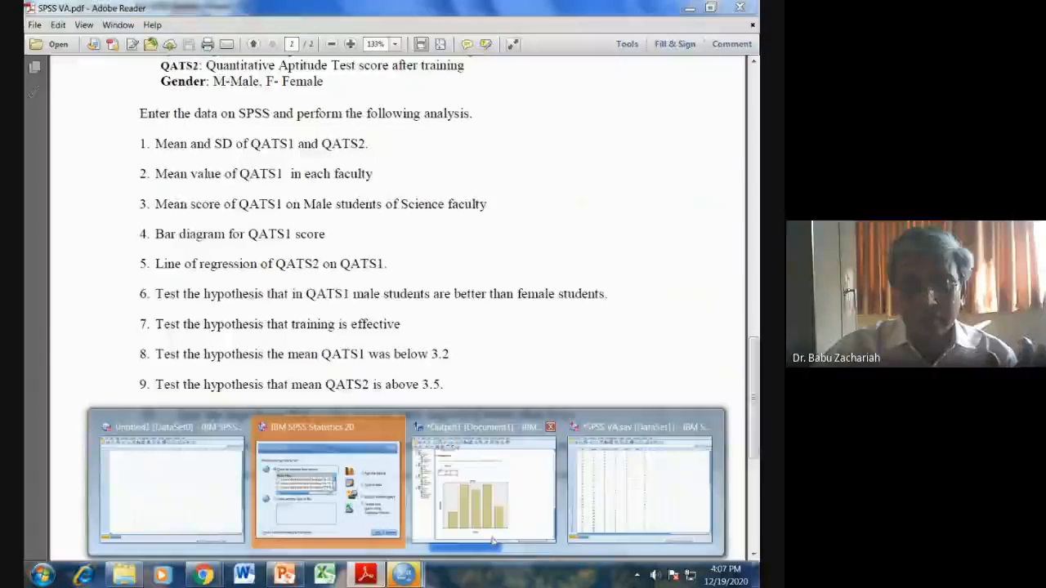
{"action": "left_click", "coordinate": [597, 491]}
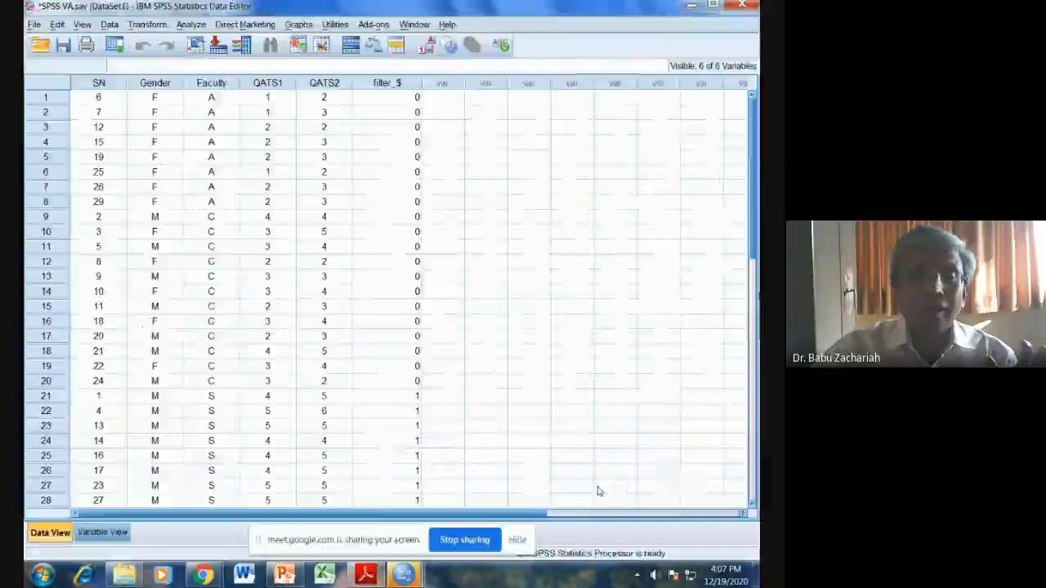
{"action": "left_click", "coordinate": [196, 27]}
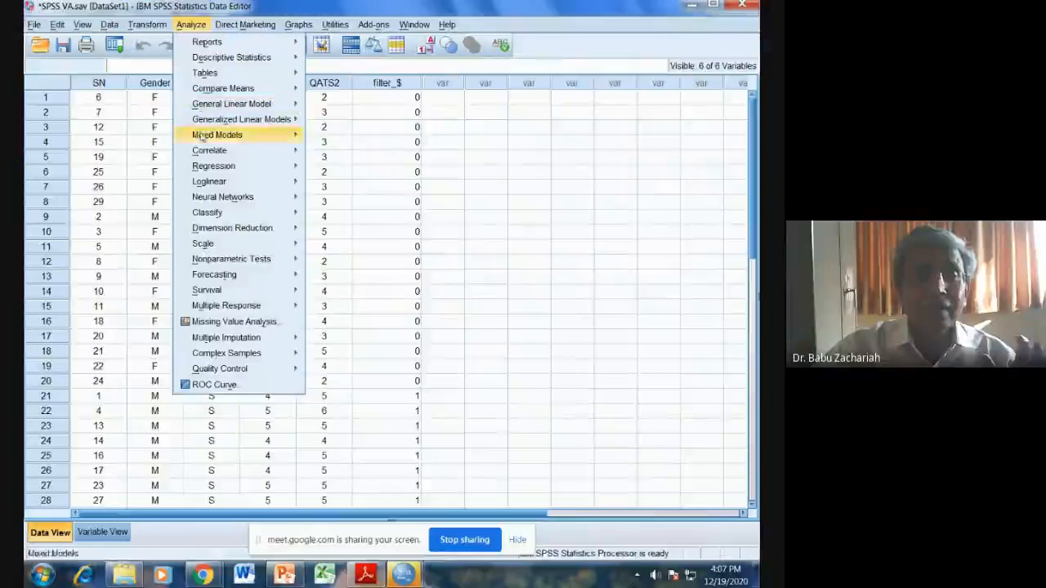
{"action": "mouse_move", "coordinate": [206, 166]}
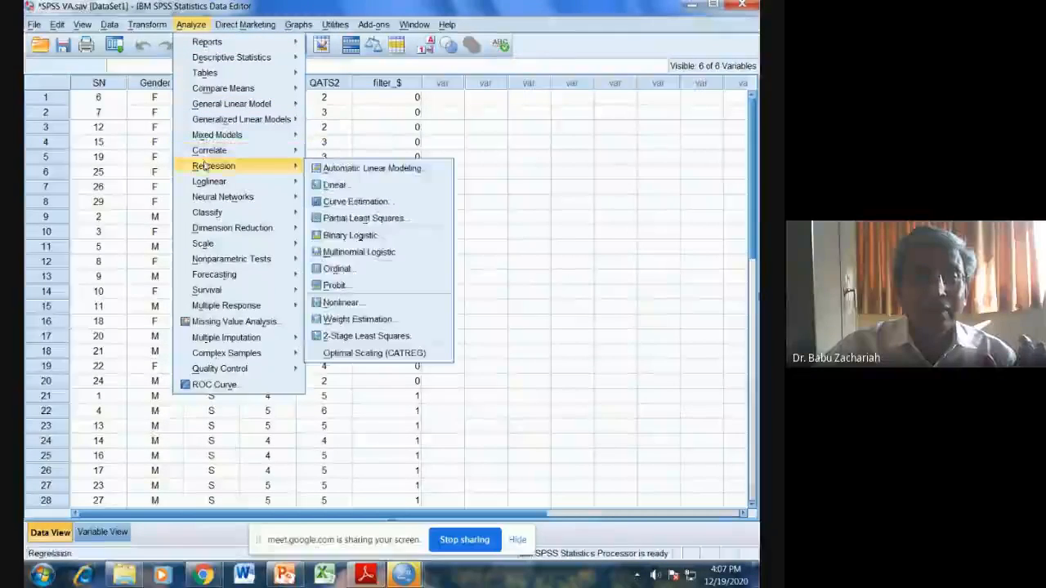
{"action": "left_click", "coordinate": [342, 186]}
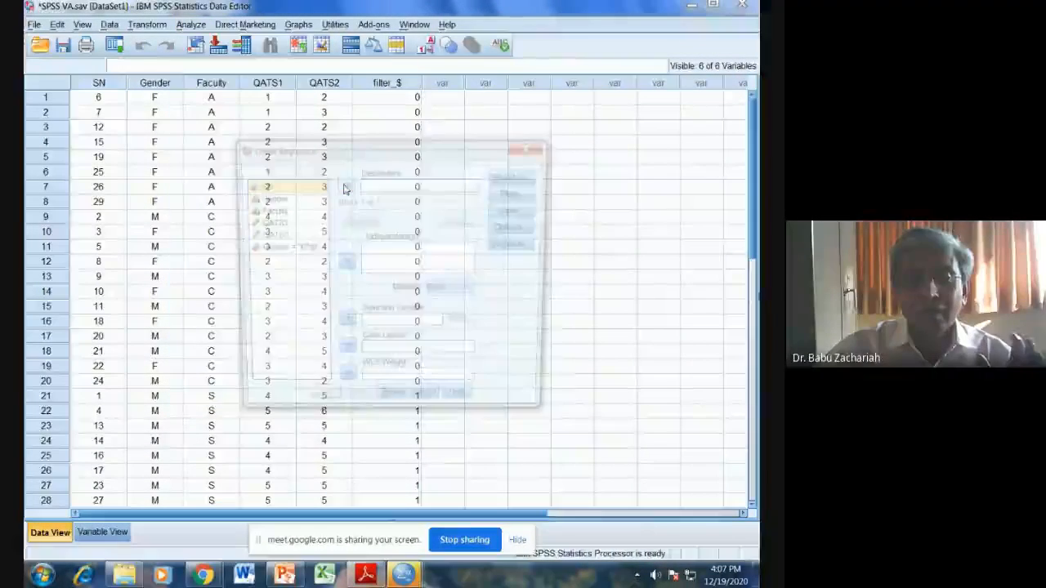
Step: Assign QATS2 as the dependent and QATS1 as the independent variable with the Enter method, and run the linear regression
{"action": "left_click", "coordinate": [278, 236]}
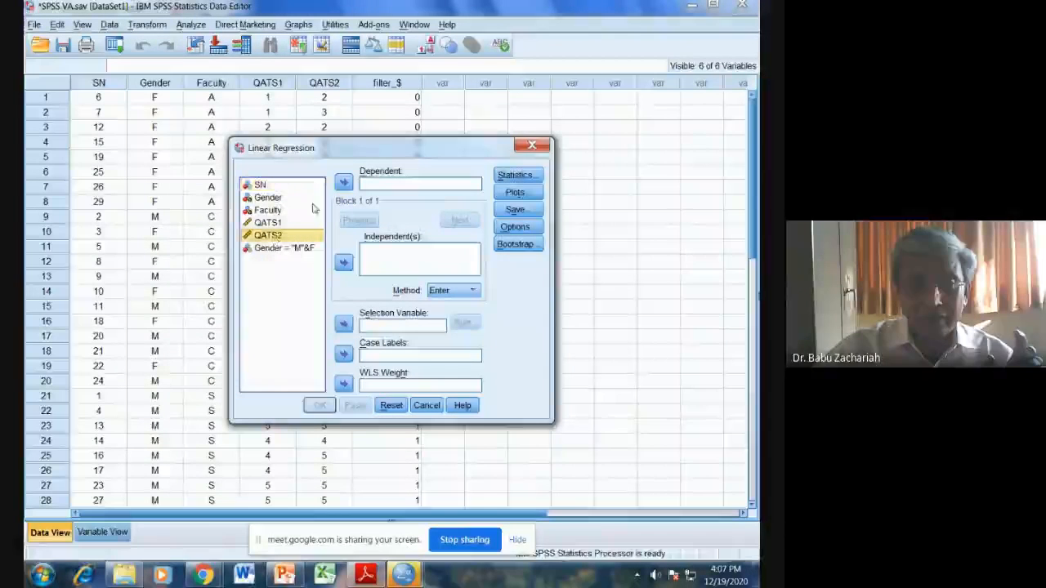
{"action": "left_click", "coordinate": [343, 181]}
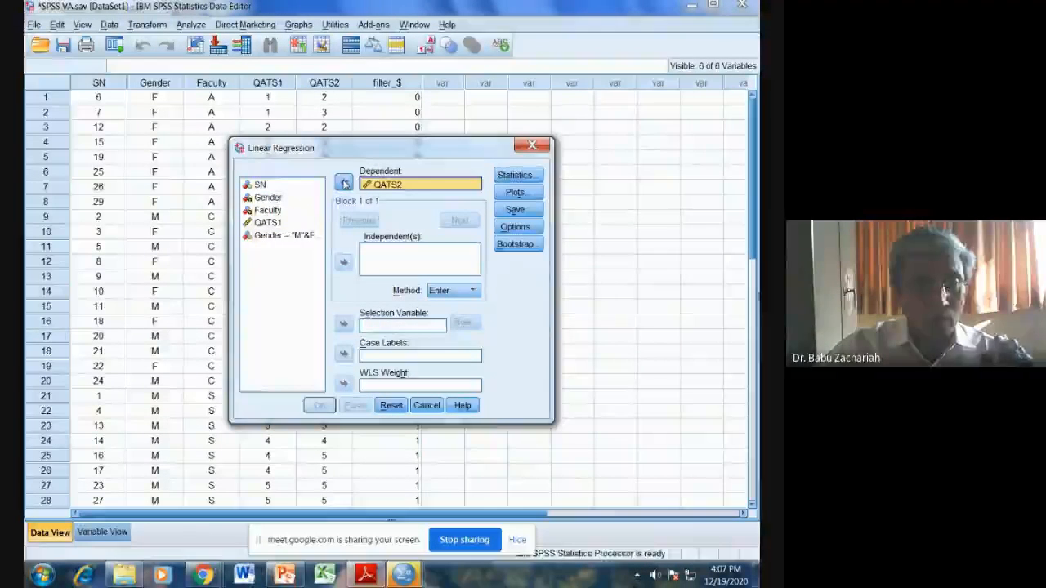
{"action": "left_click", "coordinate": [278, 222]}
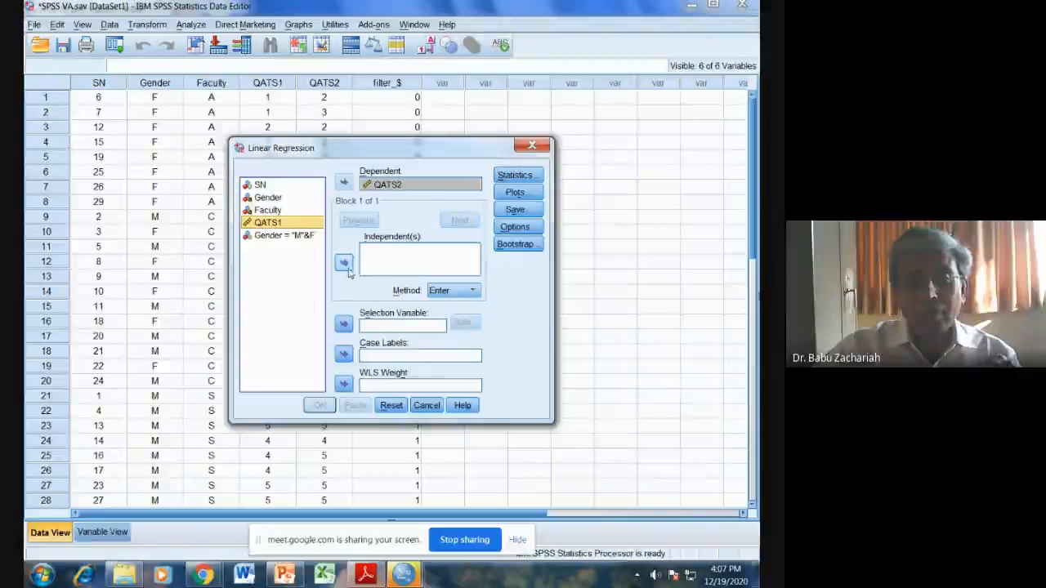
{"action": "left_click", "coordinate": [343, 261]}
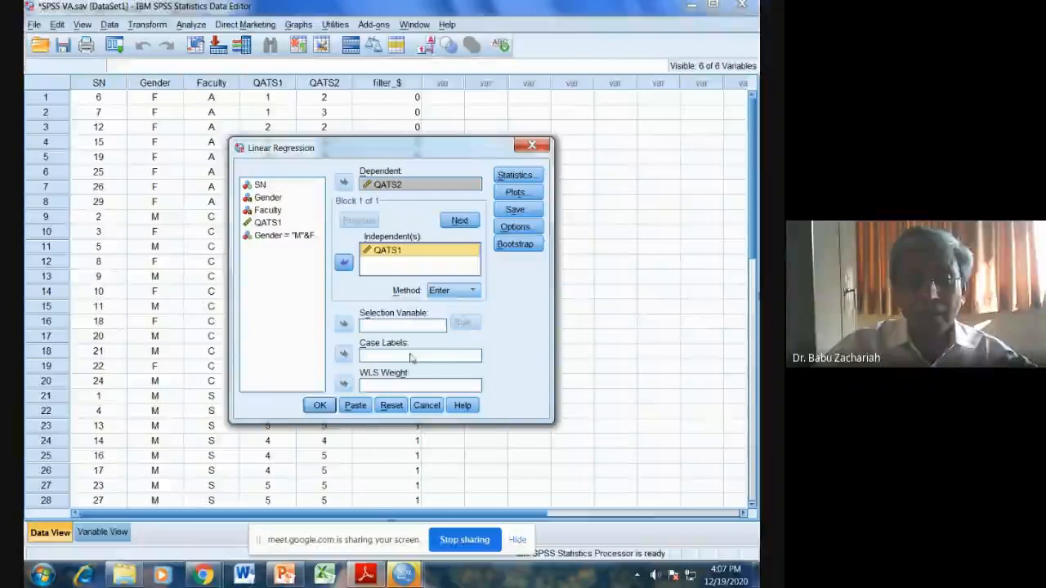
{"action": "left_click", "coordinate": [320, 409]}
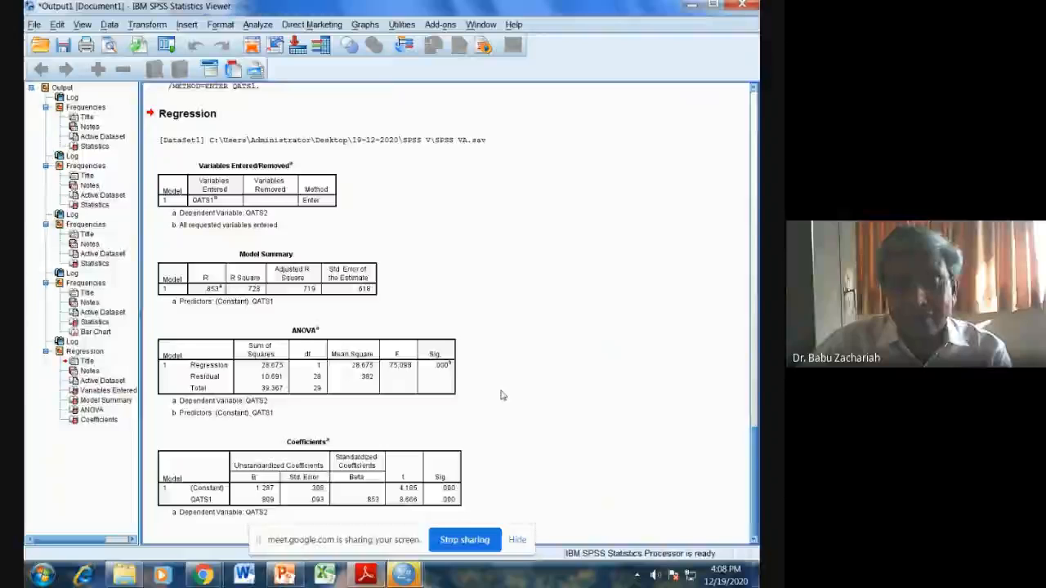
Step: Switch to SPSS VA.pdf in Adobe Reader to read the task that follows the regression of QATS2 on QATS1
{"action": "left_click", "coordinate": [366, 574]}
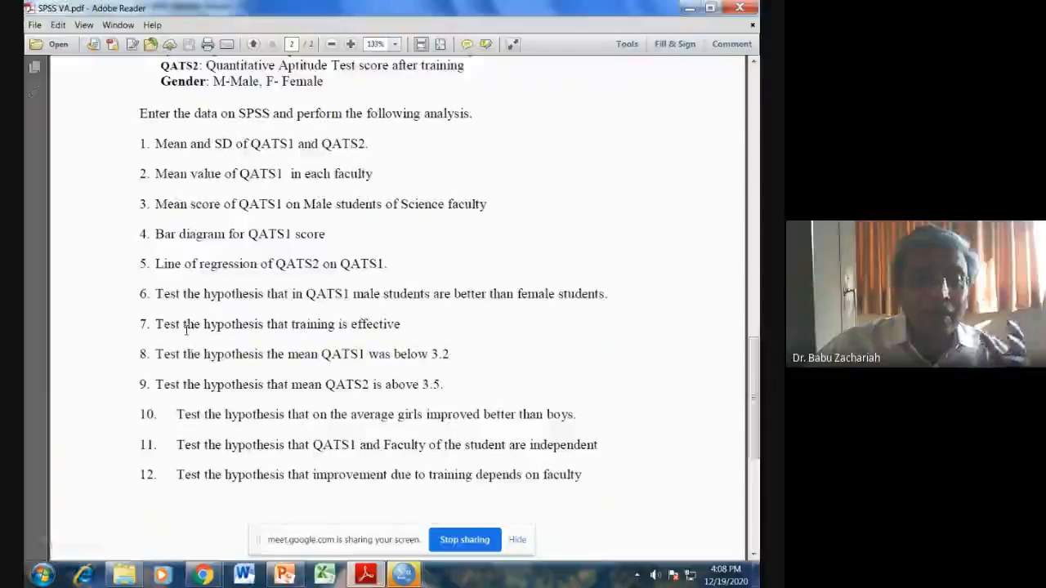
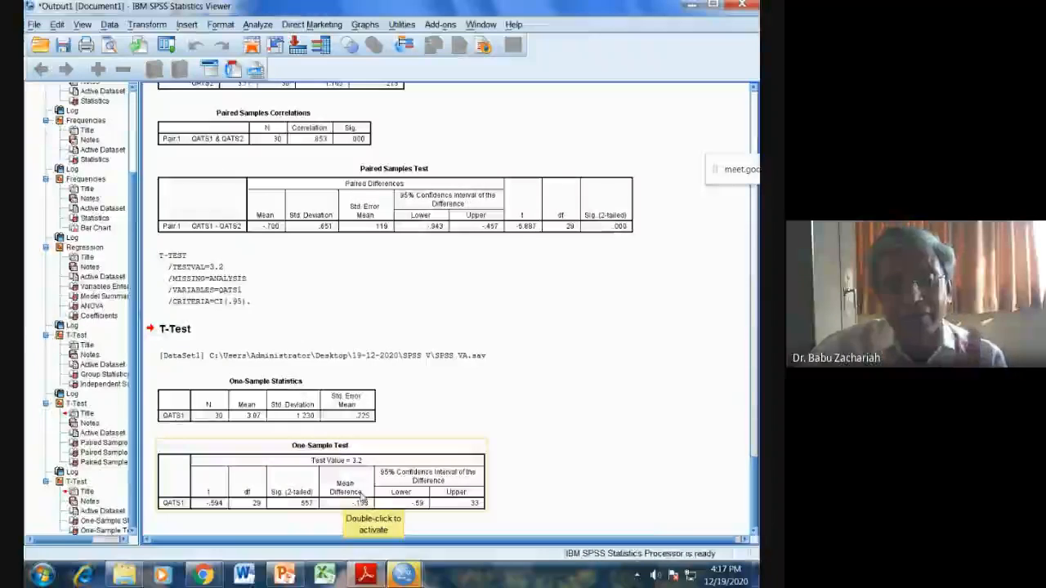
Step: Check the mean QATS2 hypothesis task in SPSS VA.pdf, then return to the SPSS VA.sav data and open a One-Sample T Test
{"action": "left_click", "coordinate": [378, 577]}
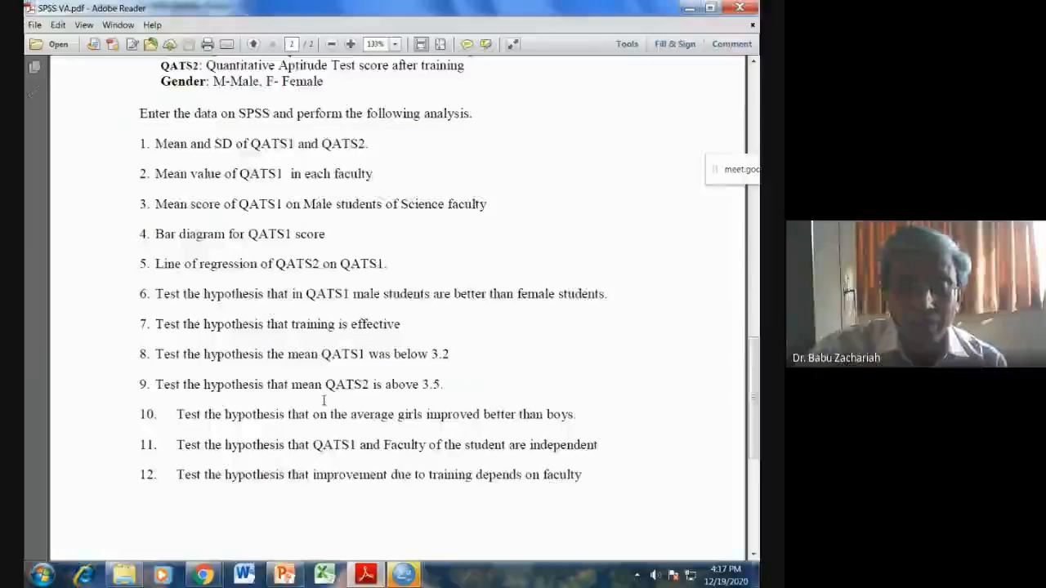
{"action": "mouse_move", "coordinate": [404, 575]}
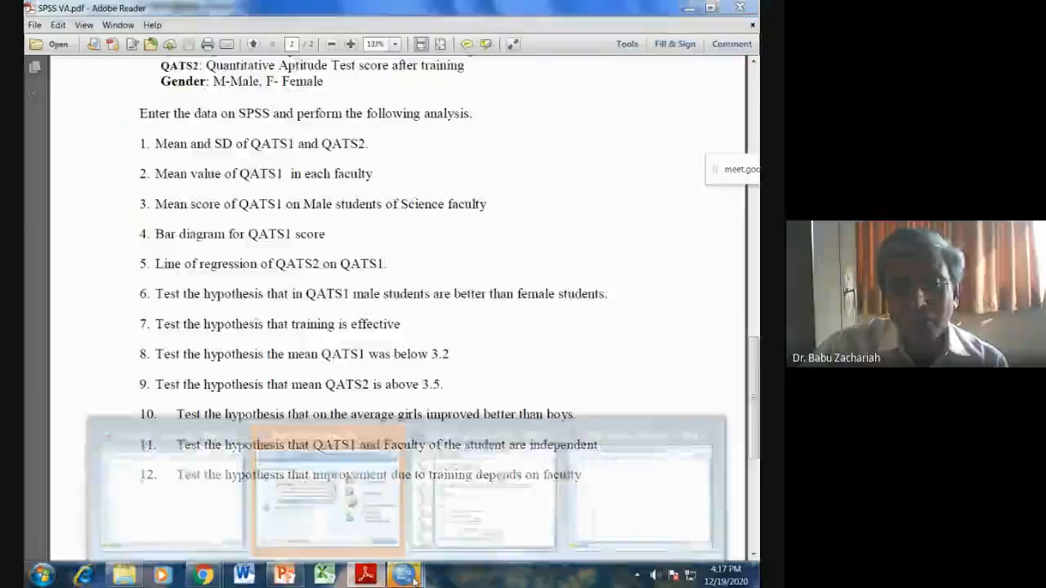
{"action": "left_click", "coordinate": [635, 496]}
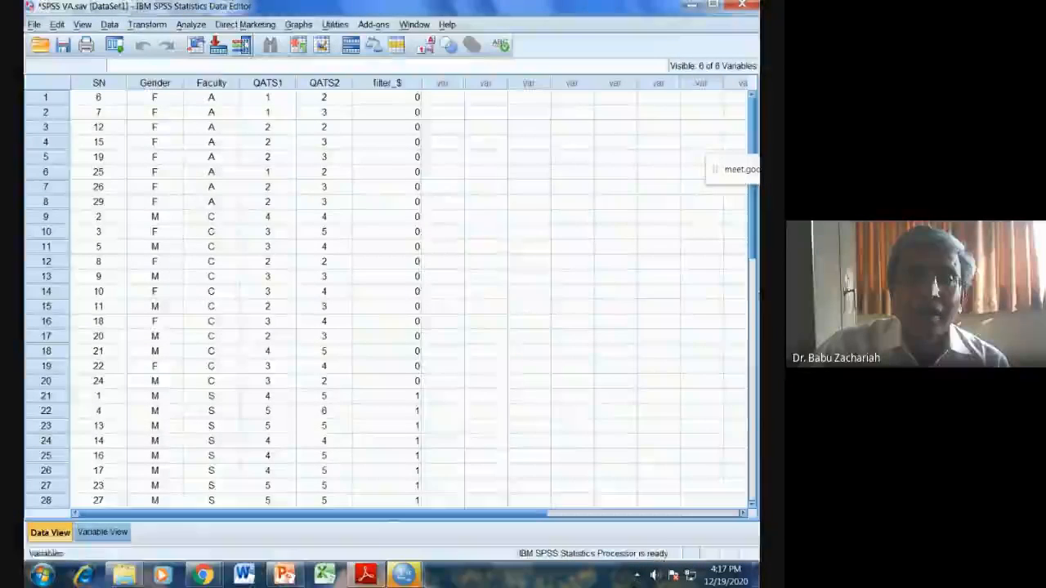
{"action": "left_click", "coordinate": [190, 24]}
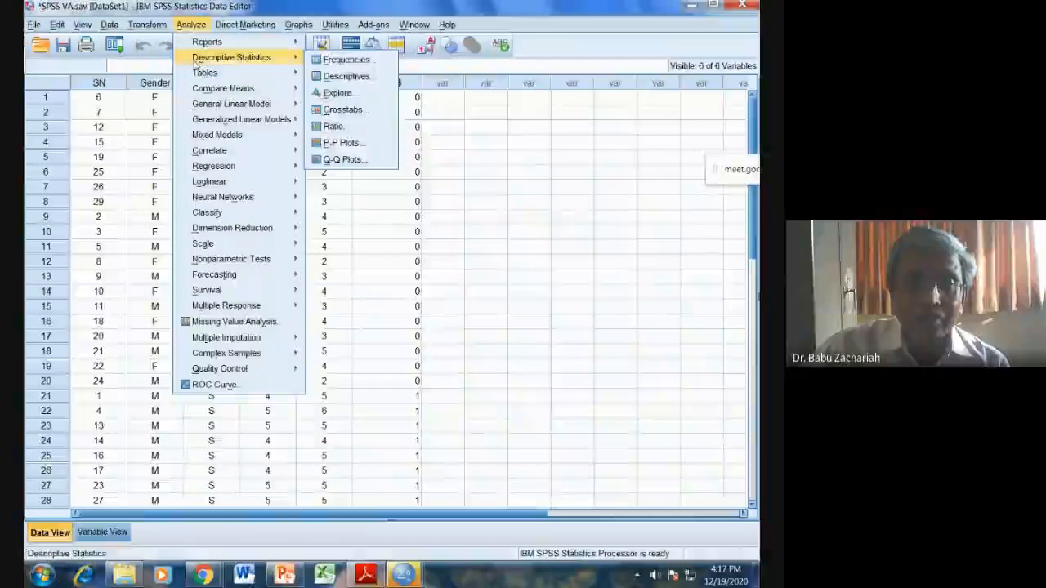
{"action": "mouse_move", "coordinate": [261, 89]}
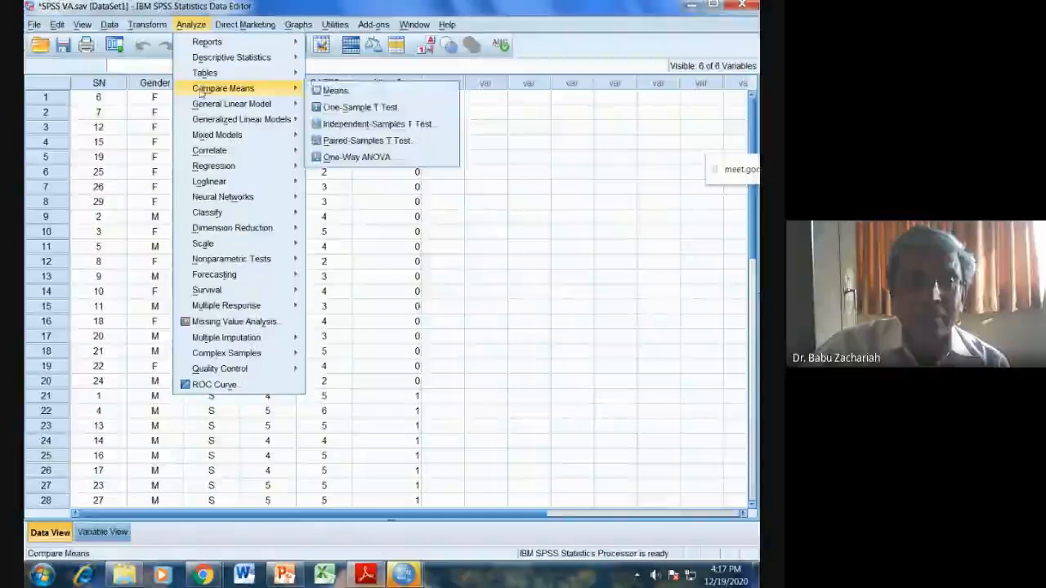
{"action": "left_click", "coordinate": [372, 109]}
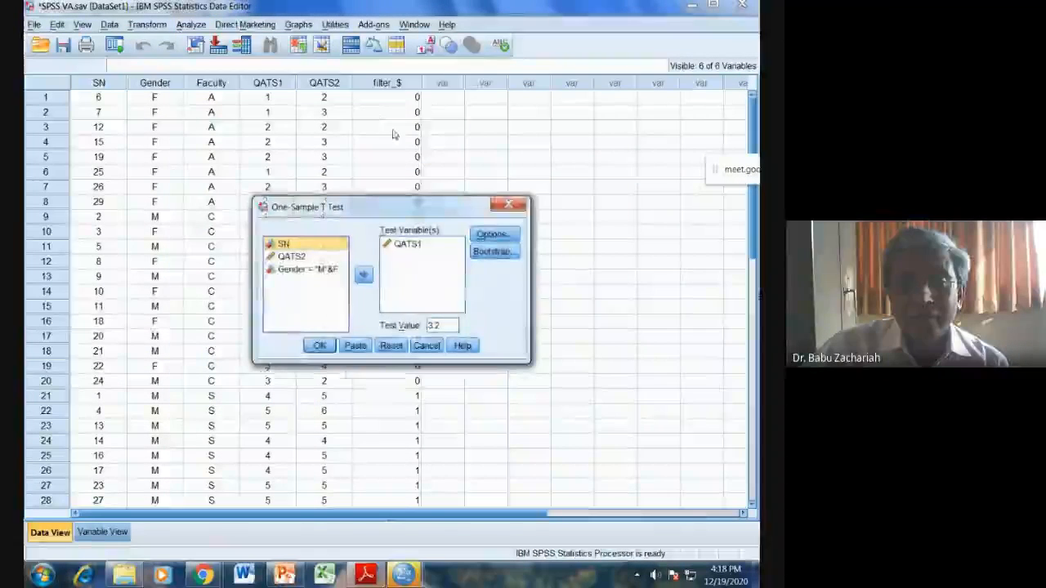
Step: Replace QATS1 with QATS2 as the test variable, set the test value to 3.5, and run the one-sample t test
{"action": "left_click", "coordinate": [409, 245]}
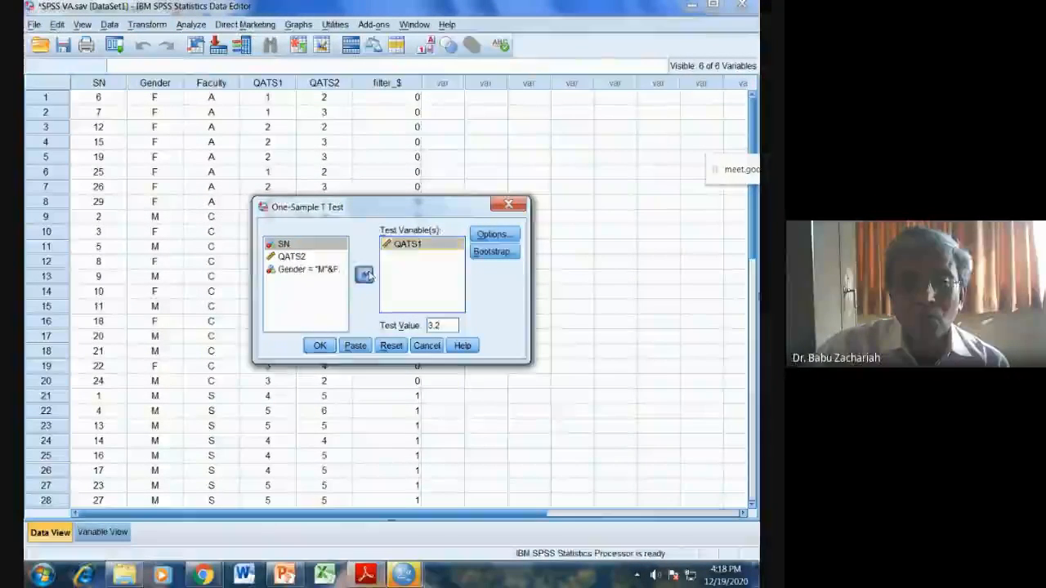
{"action": "left_click", "coordinate": [363, 274]}
{"action": "left_click", "coordinate": [291, 269]}
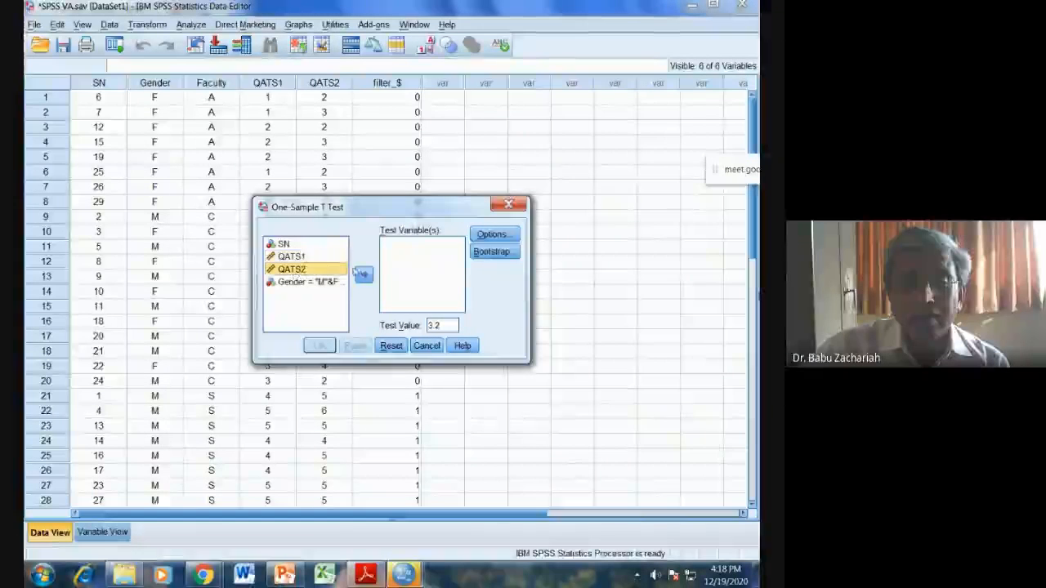
{"action": "left_click", "coordinate": [364, 274]}
{"action": "left_click", "coordinate": [439, 323]}
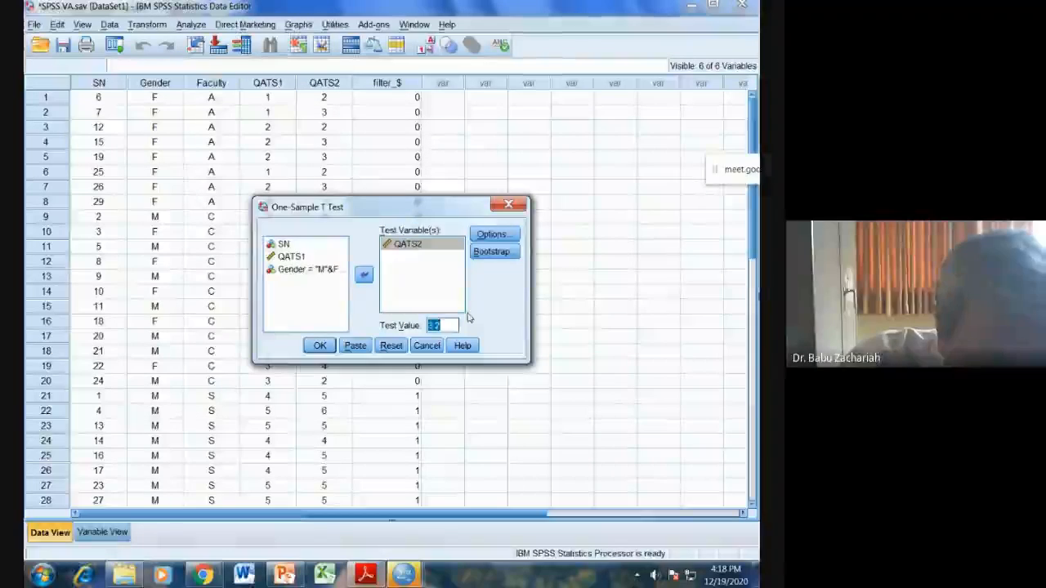
{"action": "type", "text": "3.5"}
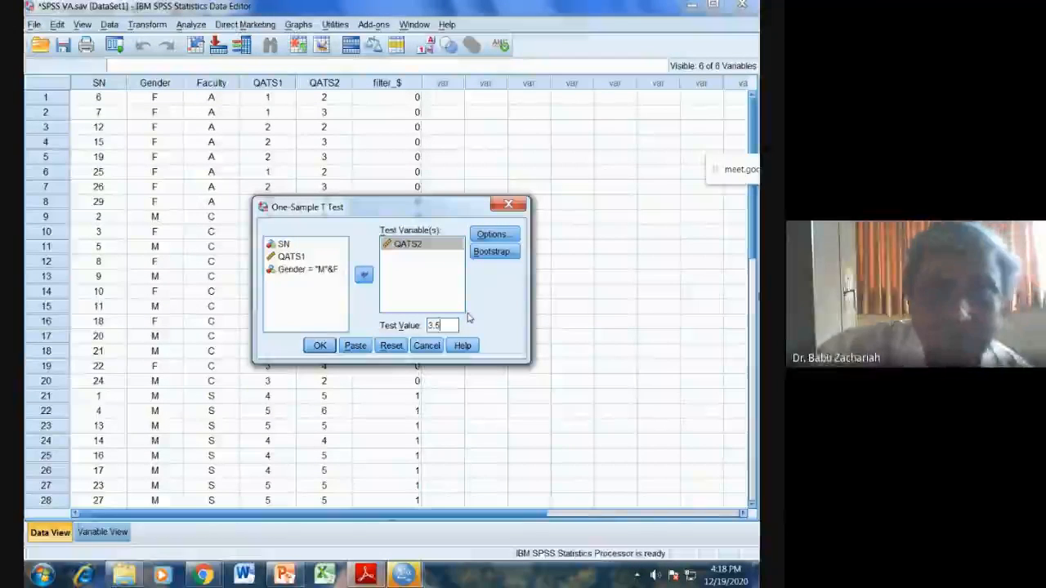
{"action": "left_click", "coordinate": [320, 346]}
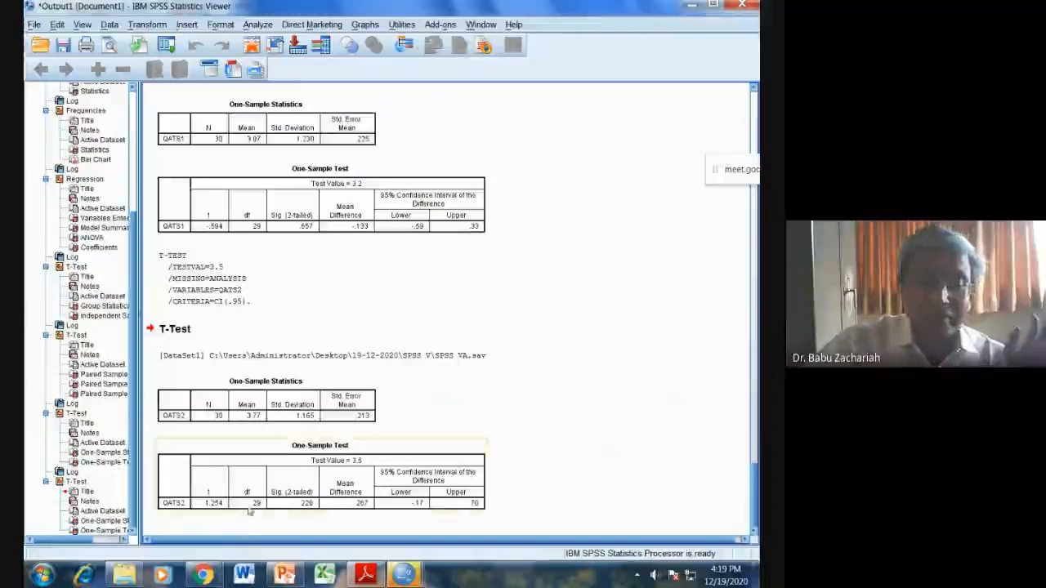
Step: Check the task comparing girls' and boys' improvement in SPSS VA.pdf, then return to the SPSS VA.sav data and open Compute Variable
{"action": "left_click", "coordinate": [365, 575]}
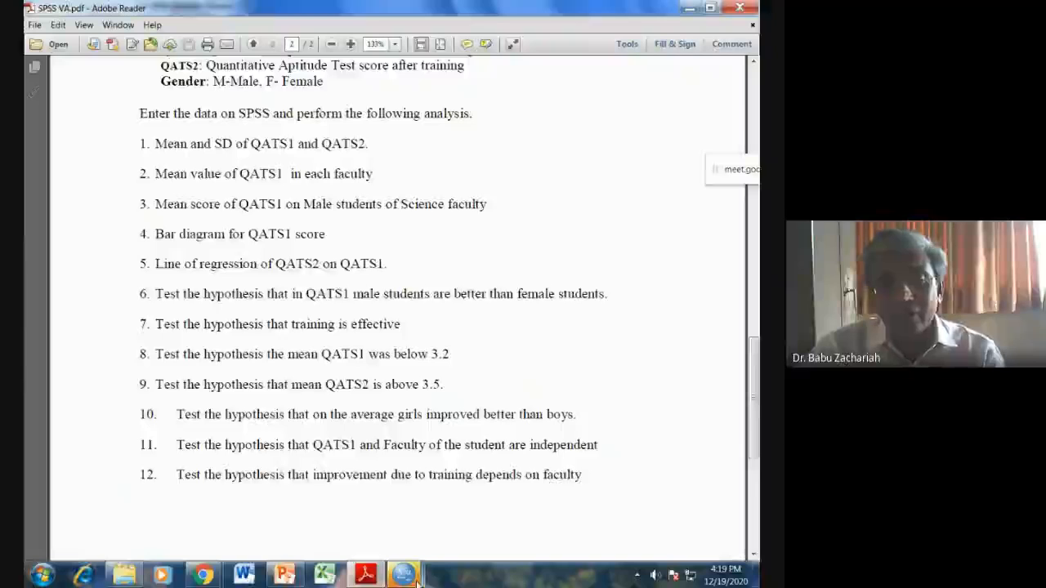
{"action": "mouse_move", "coordinate": [409, 576]}
{"action": "left_click", "coordinate": [326, 479]}
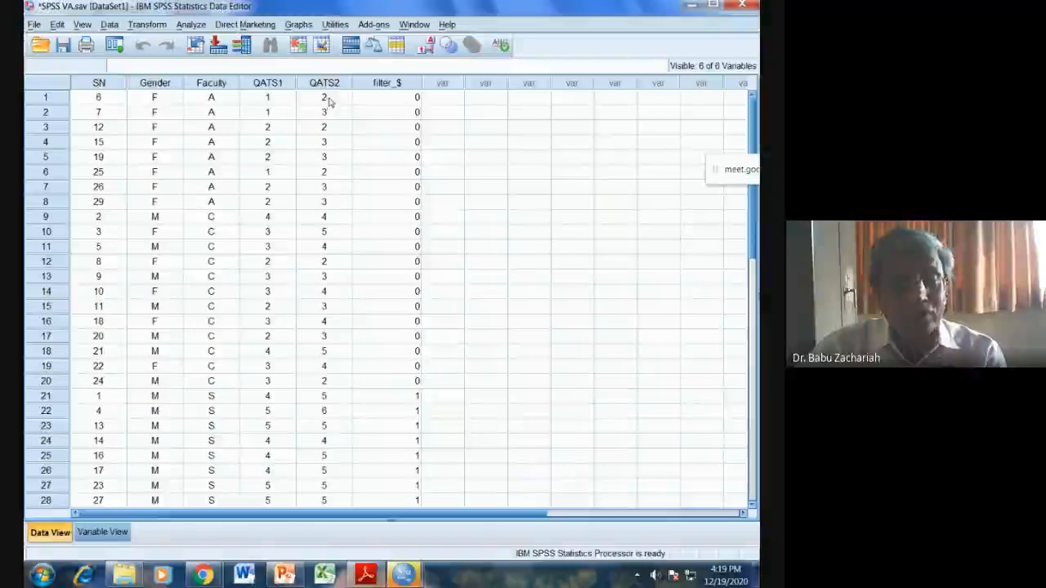
{"action": "left_click", "coordinate": [148, 25]}
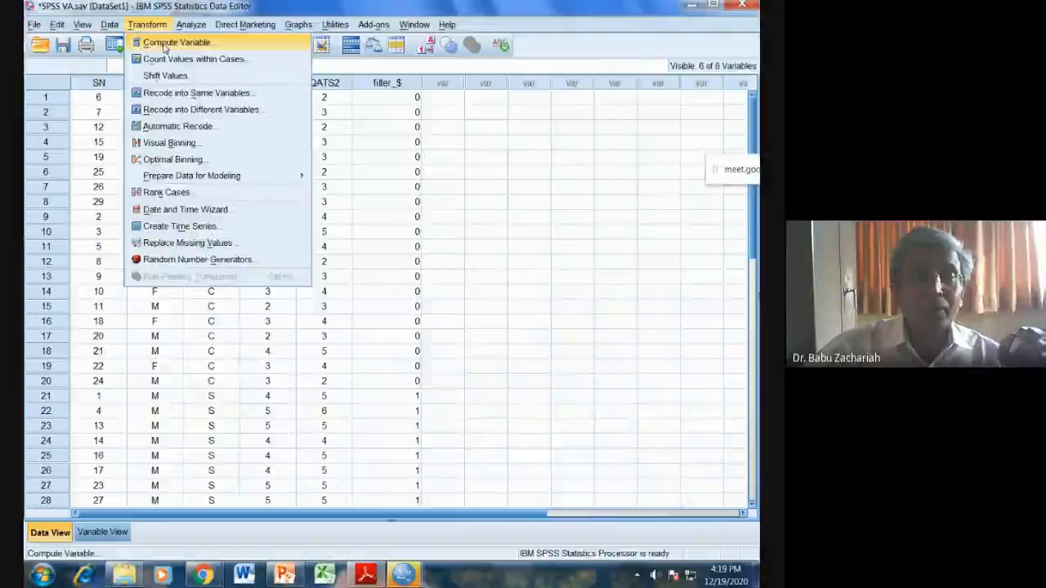
{"action": "left_click", "coordinate": [164, 44]}
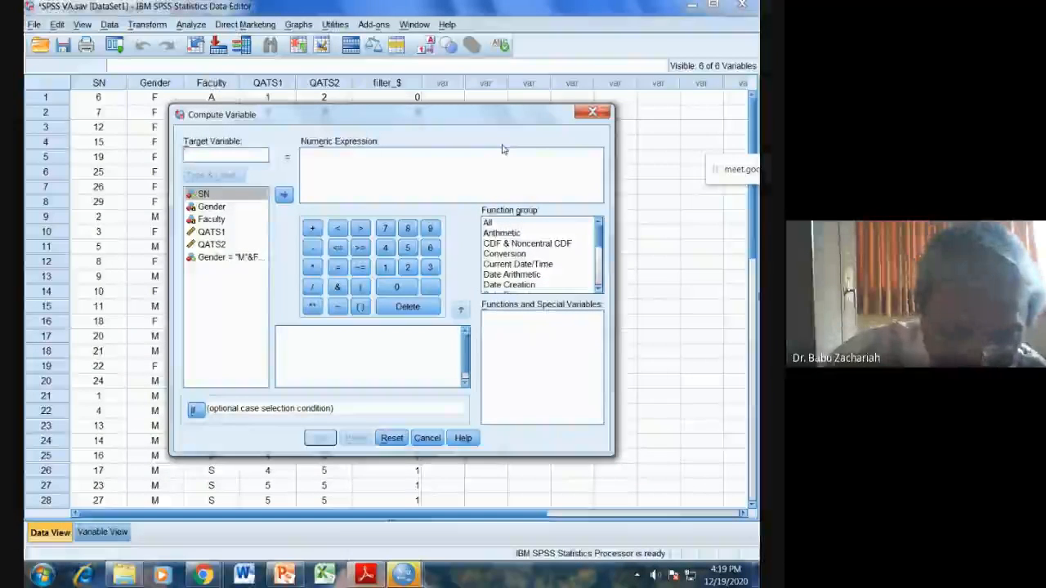
Step: Compute a new variable named Improvement with the numeric expression QATS2 - QATS1
{"action": "type", "text": "improvemen"}
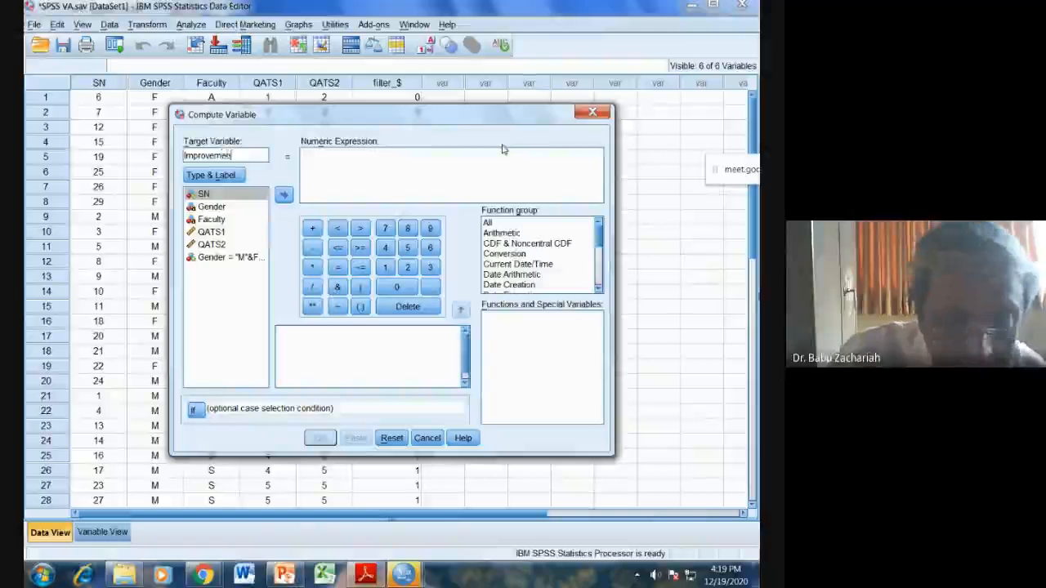
{"action": "type", "text": "t"}
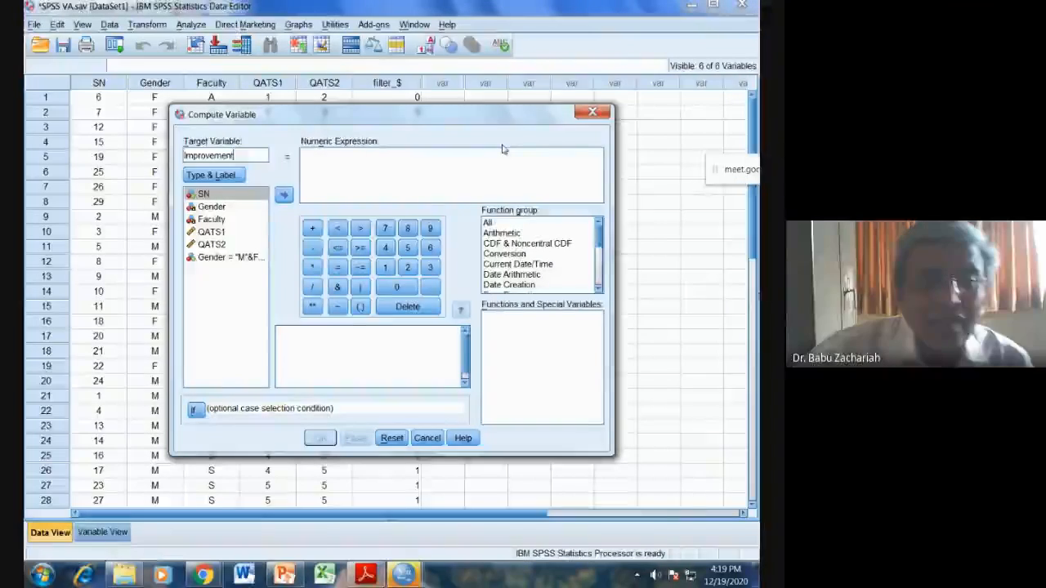
{"action": "left_click", "coordinate": [245, 245]}
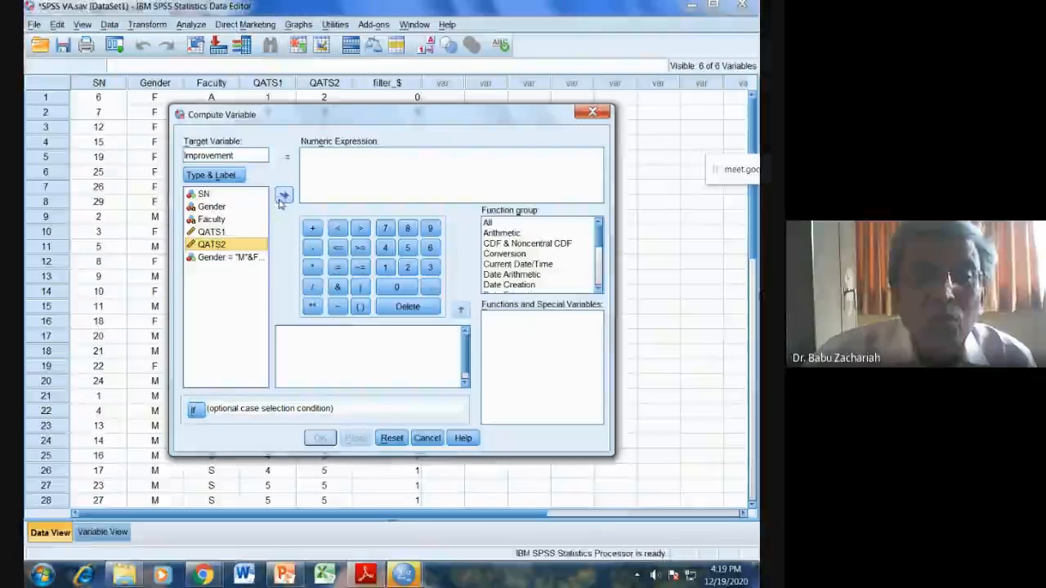
{"action": "left_click", "coordinate": [283, 196]}
{"action": "left_click", "coordinate": [312, 248]}
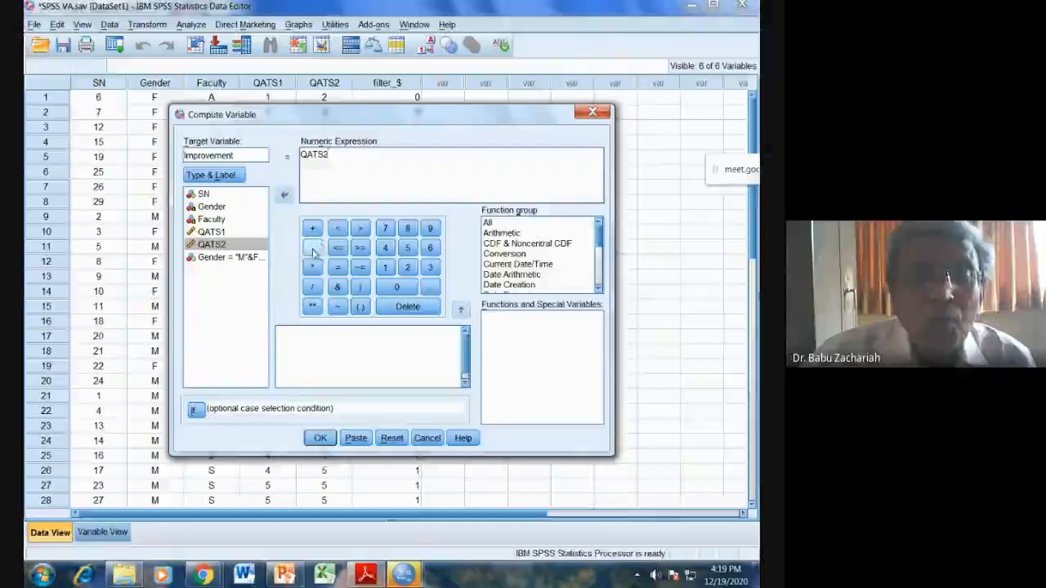
{"action": "left_click", "coordinate": [214, 232]}
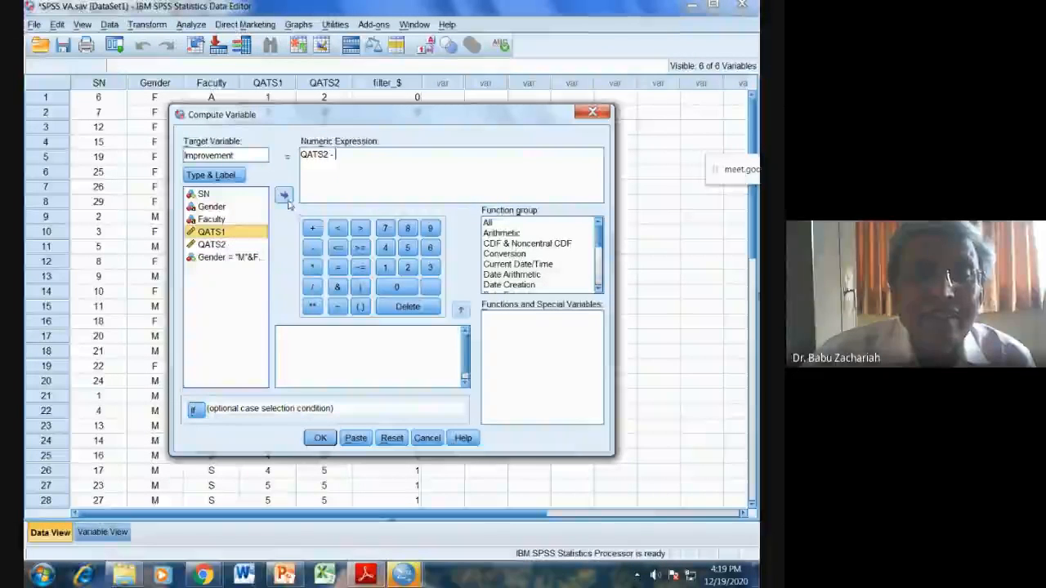
{"action": "left_click", "coordinate": [284, 197]}
{"action": "left_click", "coordinate": [319, 438]}
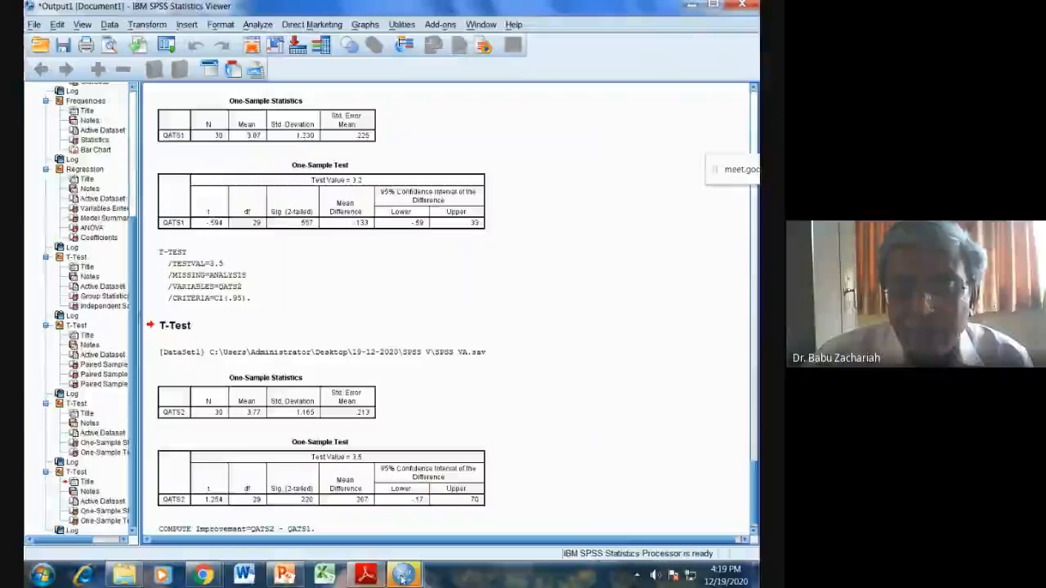
Step: Return to the SPSS VA.sav data and open an Independent-Samples T Test
{"action": "mouse_move", "coordinate": [403, 575]}
{"action": "left_click", "coordinate": [597, 482]}
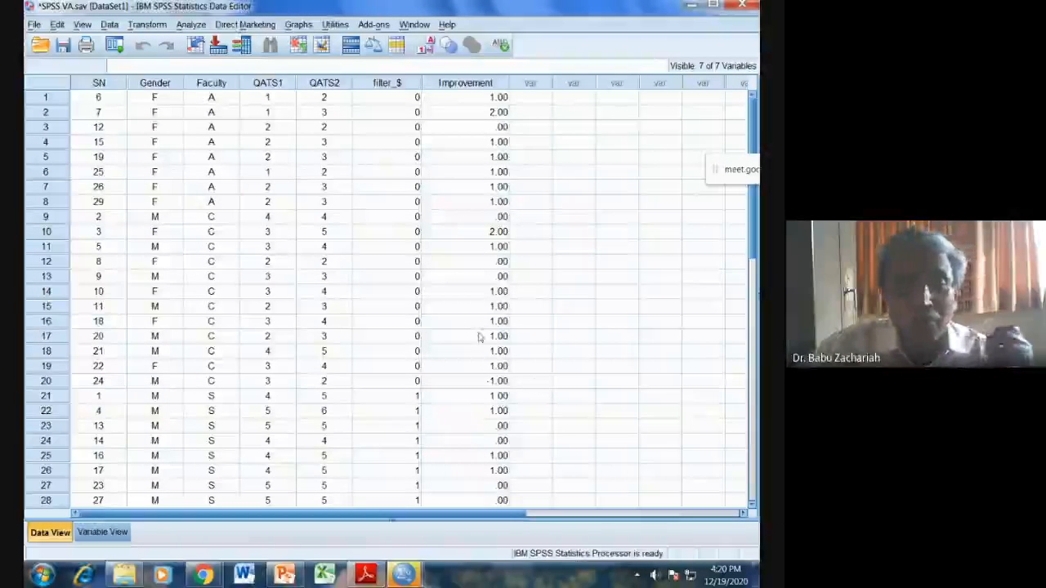
{"action": "left_click", "coordinate": [193, 25]}
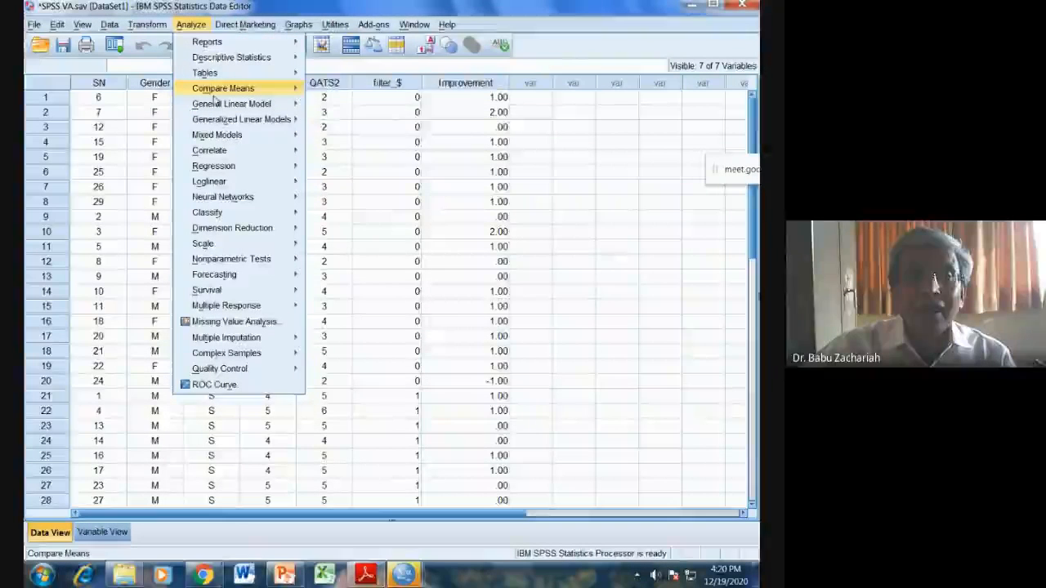
{"action": "mouse_move", "coordinate": [217, 90]}
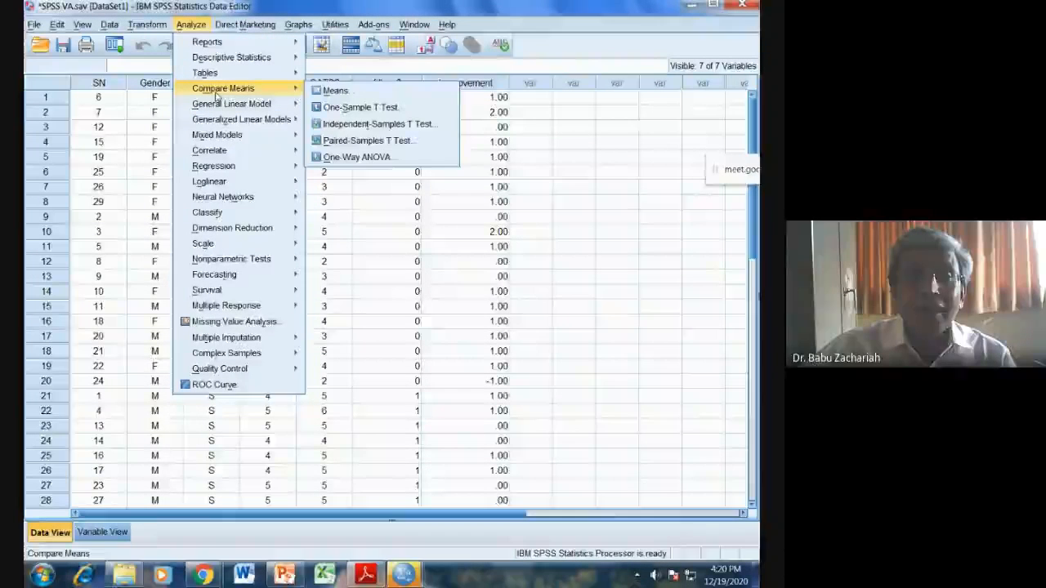
{"action": "left_click", "coordinate": [347, 125]}
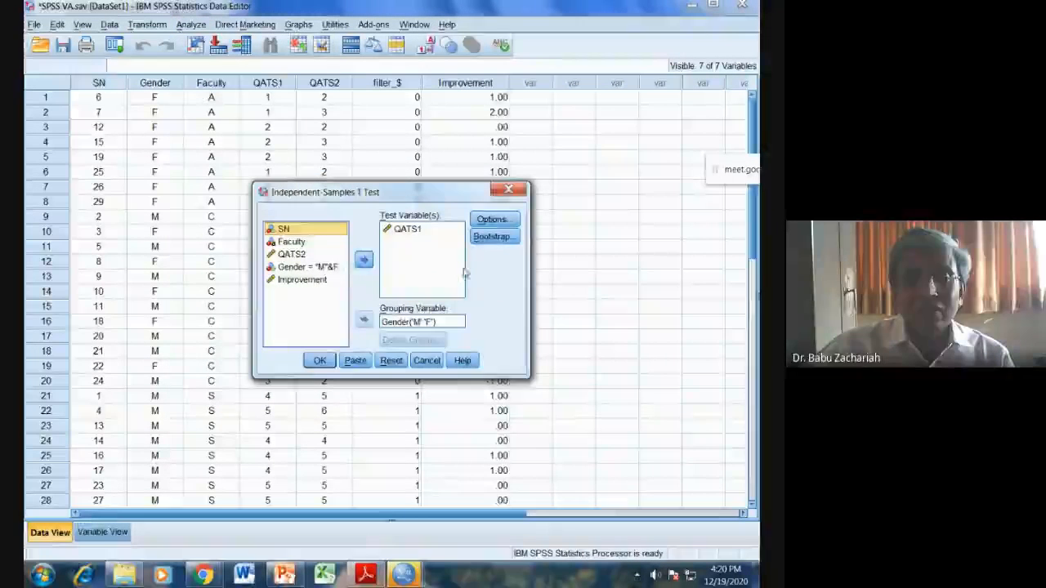
Step: Replace QATS1 with Improvement as the test variable, keep Gender('M' 'F') as the grouping variable, and run the independent-samples t test
{"action": "left_click", "coordinate": [407, 230]}
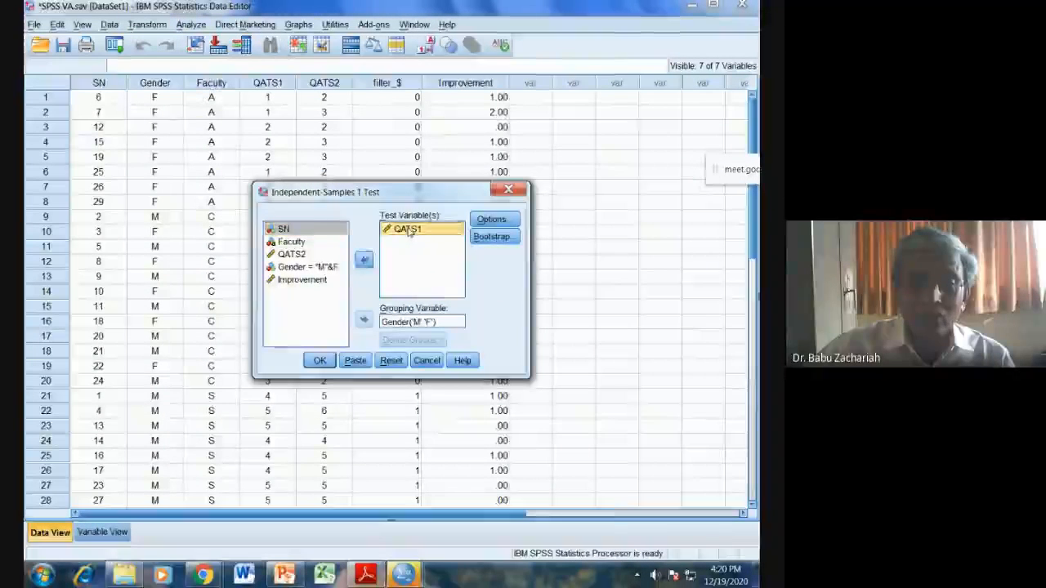
{"action": "left_click", "coordinate": [364, 260]}
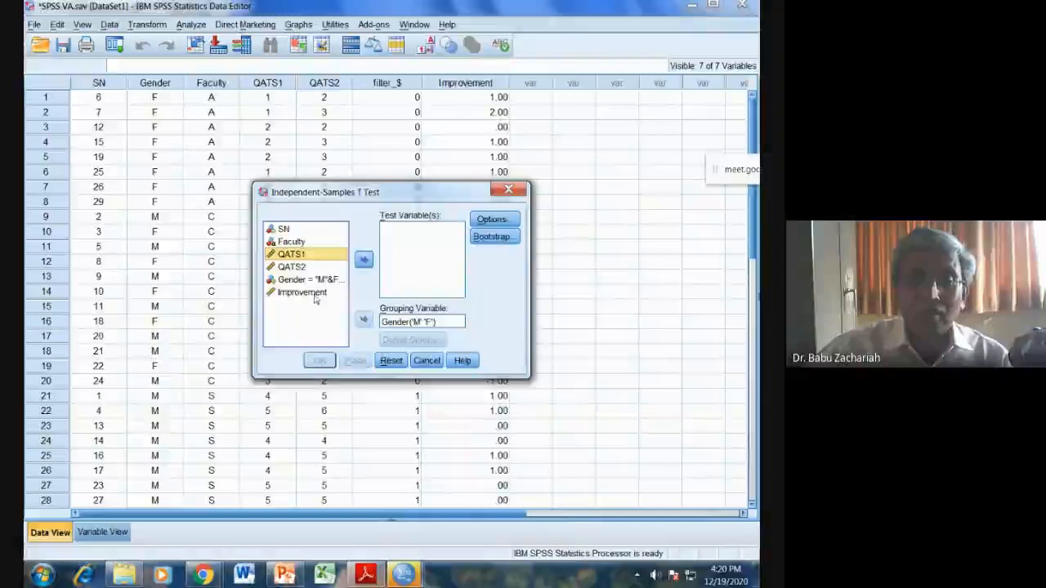
{"action": "left_click", "coordinate": [303, 291]}
{"action": "left_click", "coordinate": [365, 260]}
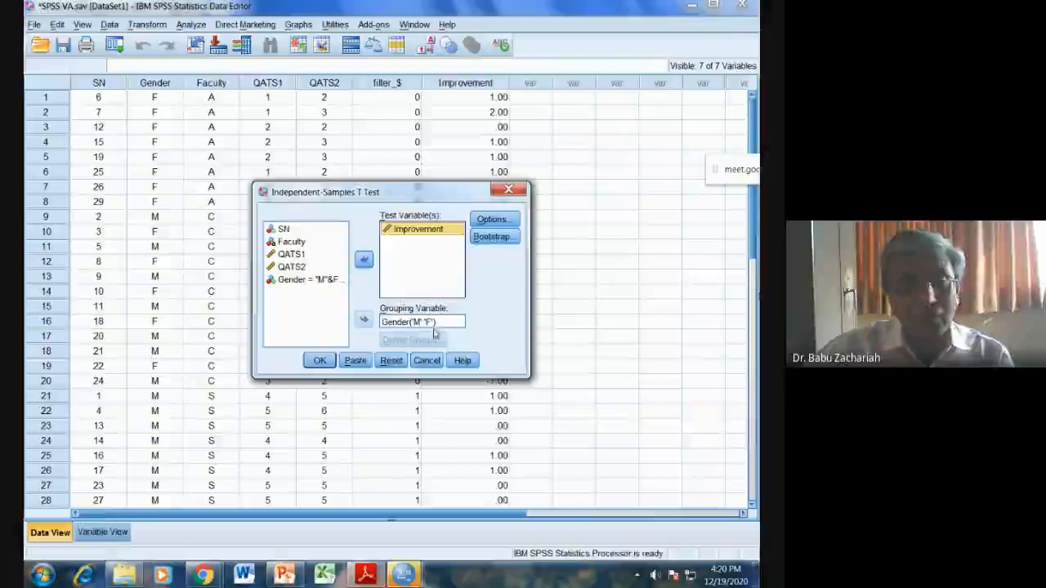
{"action": "left_click", "coordinate": [326, 362]}
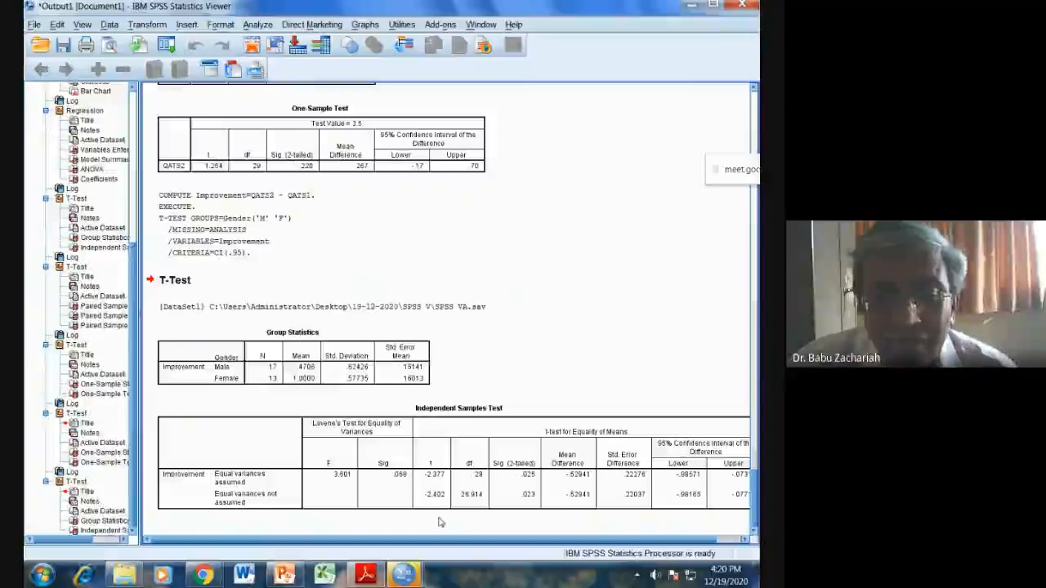
{"action": "left_click", "coordinate": [313, 501]}
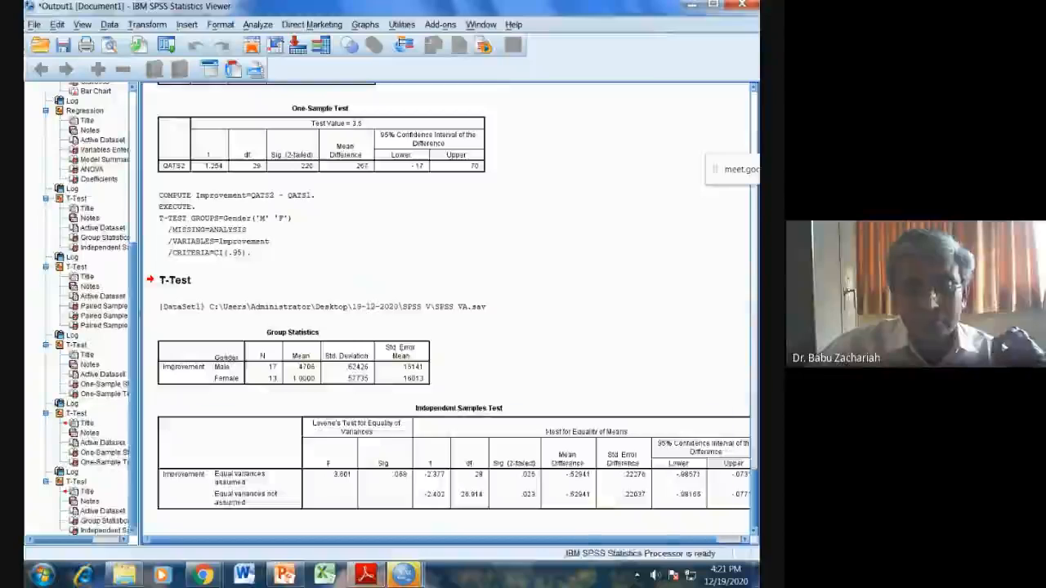
Step: Check the QATS1 and Faculty independence task in SPSS VA.pdf, then return to the SPSS VA.sav data and open Crosstabs
{"action": "mouse_move", "coordinate": [406, 577]}
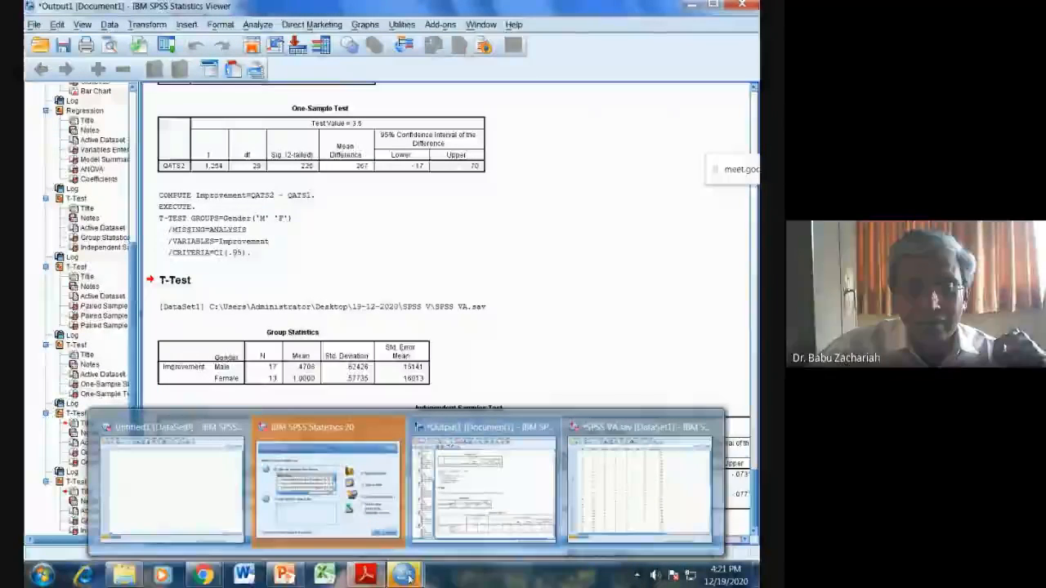
{"action": "left_click", "coordinate": [366, 575]}
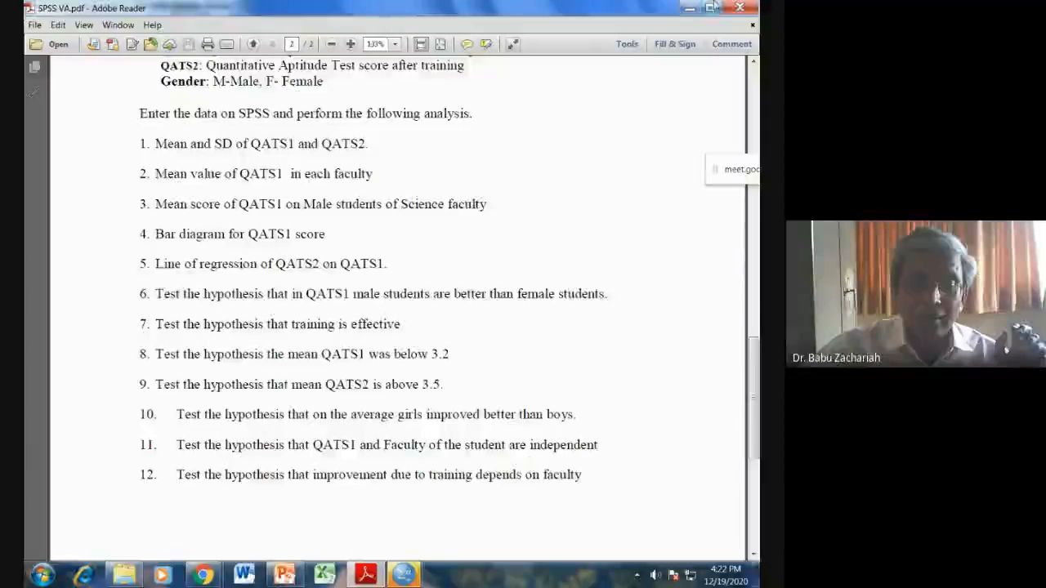
{"action": "mouse_move", "coordinate": [415, 578]}
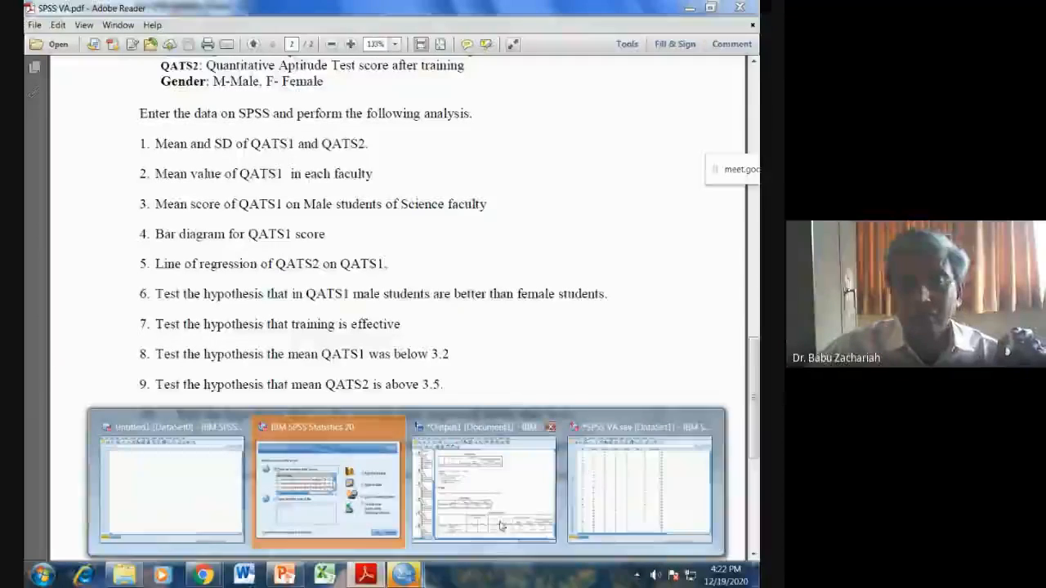
{"action": "left_click", "coordinate": [327, 483]}
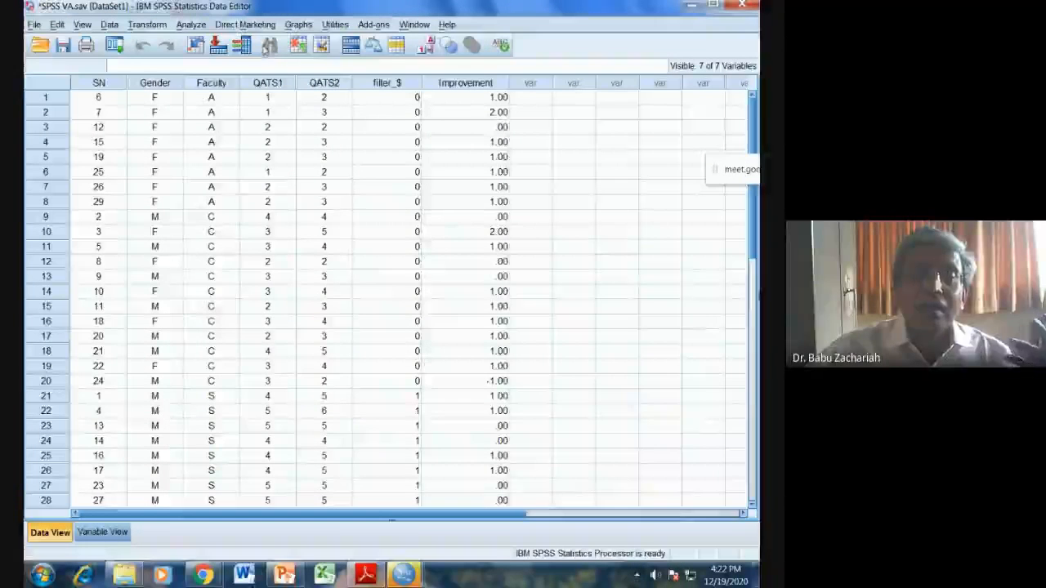
{"action": "left_click", "coordinate": [190, 24]}
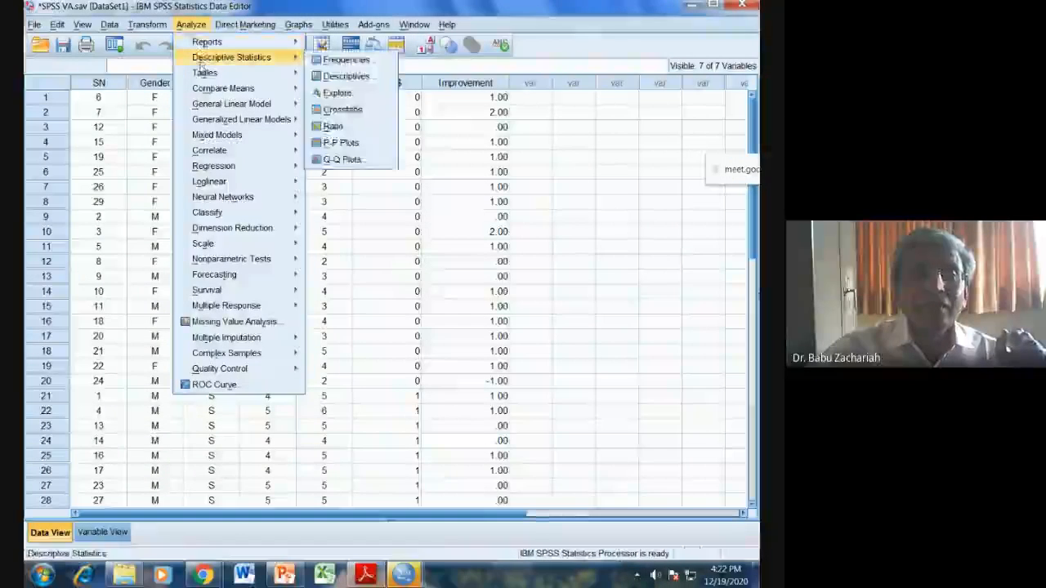
{"action": "mouse_move", "coordinate": [233, 64]}
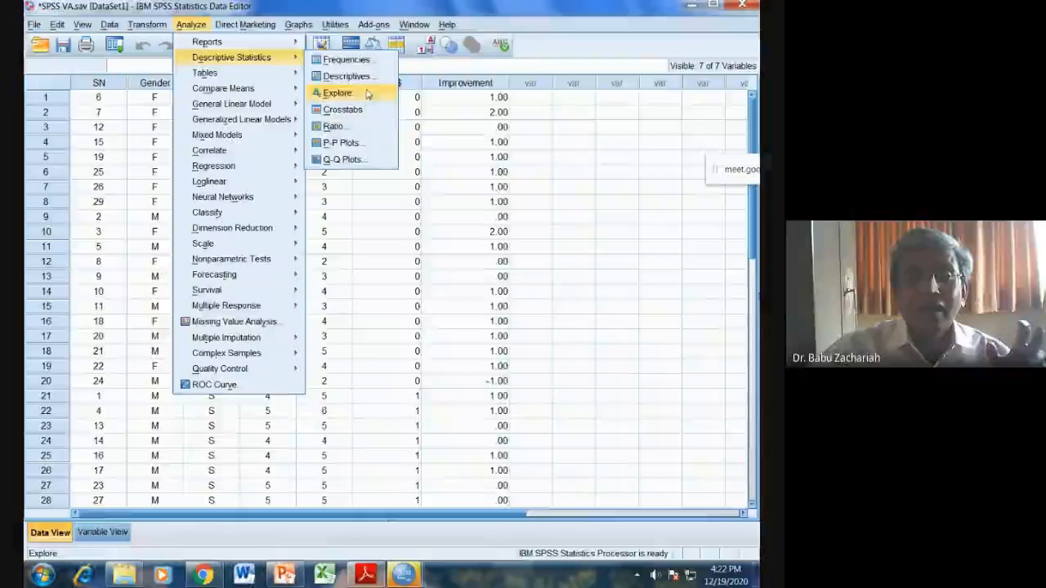
{"action": "left_click", "coordinate": [344, 110]}
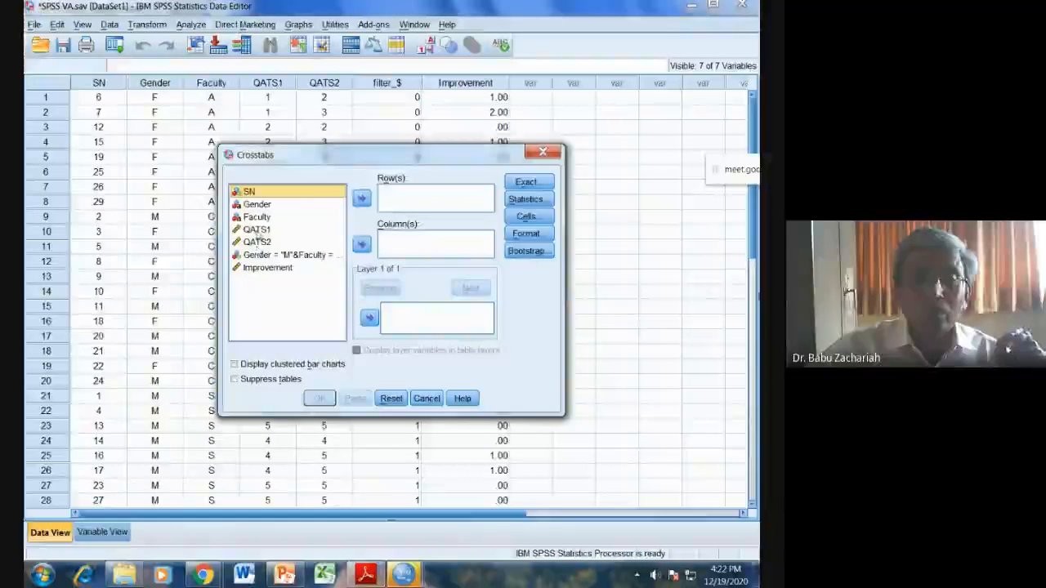
Step: Assign QATS1 as the row variable and Faculty as the column variable of the crosstab
{"action": "left_click", "coordinate": [256, 229]}
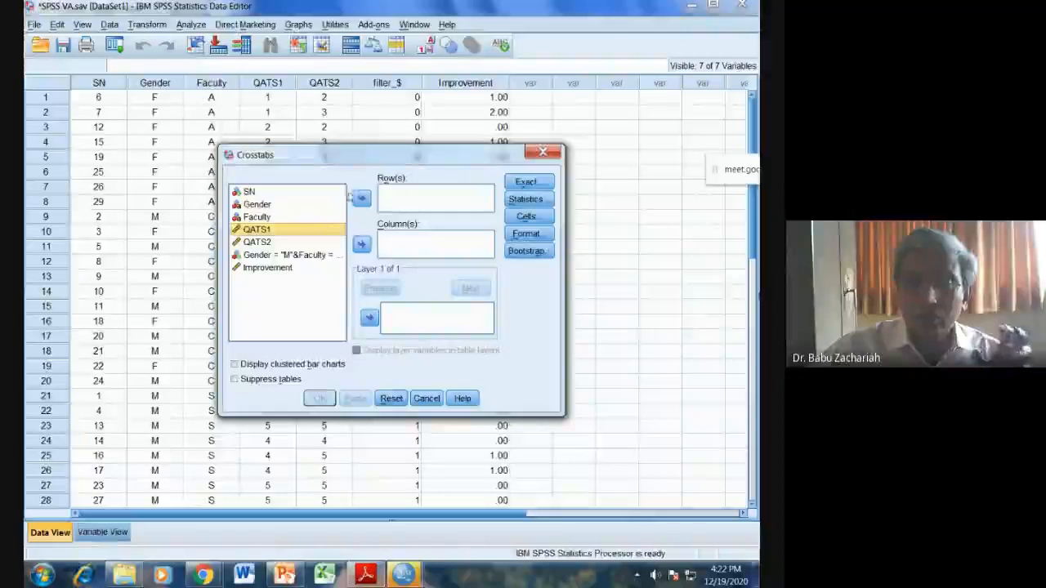
{"action": "left_click", "coordinate": [361, 197]}
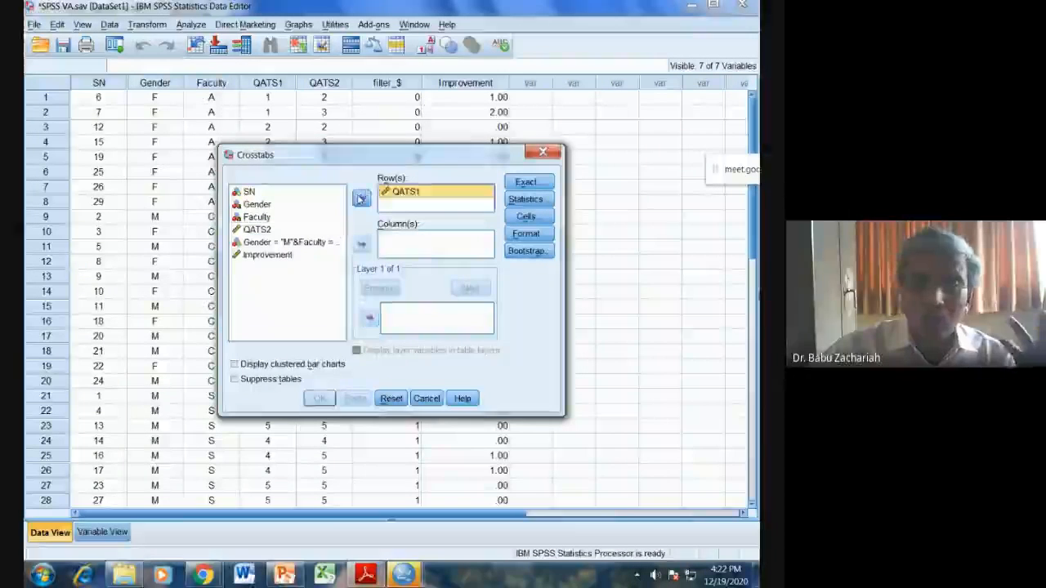
{"action": "left_click", "coordinate": [266, 216]}
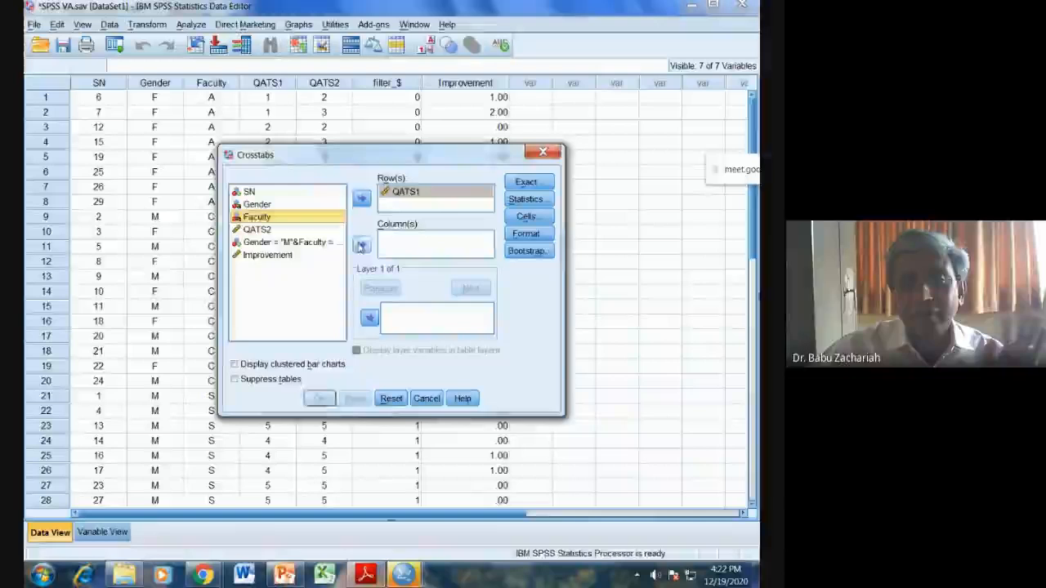
{"action": "left_click", "coordinate": [362, 244]}
Step: Enable the Chi-square statistic, run the QATS1 by Faculty crosstab, and inspect its output tables
{"action": "left_click", "coordinate": [541, 204]}
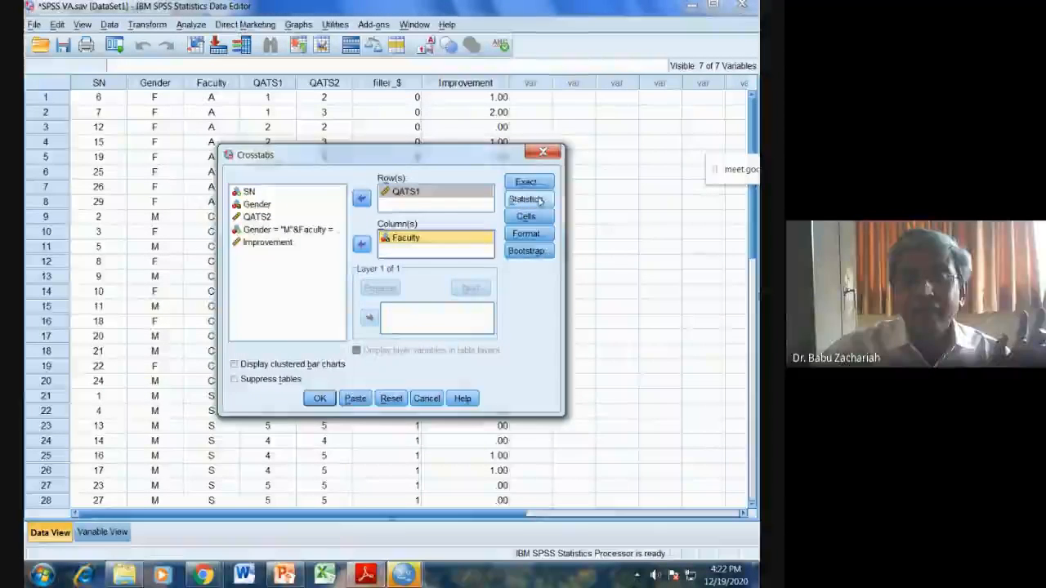
{"action": "left_click", "coordinate": [304, 195]}
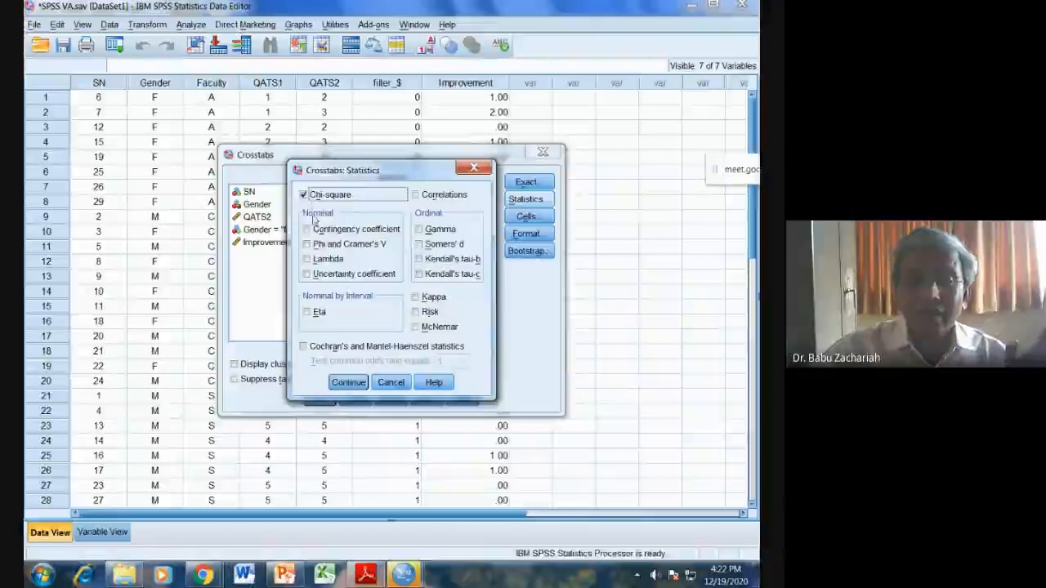
{"action": "left_click", "coordinate": [347, 385]}
{"action": "left_click", "coordinate": [319, 399]}
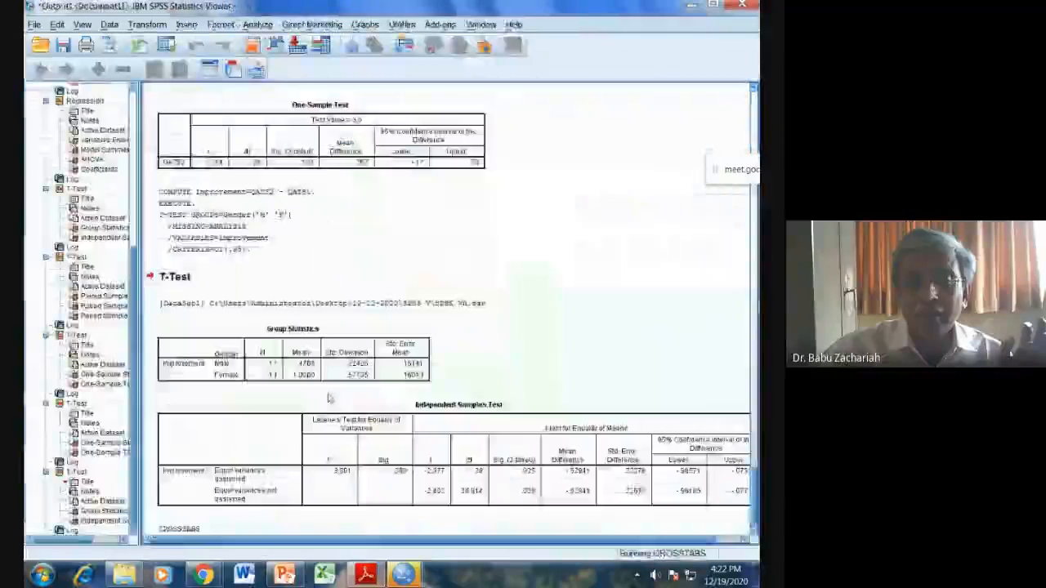
{"action": "left_click", "coordinate": [241, 495]}
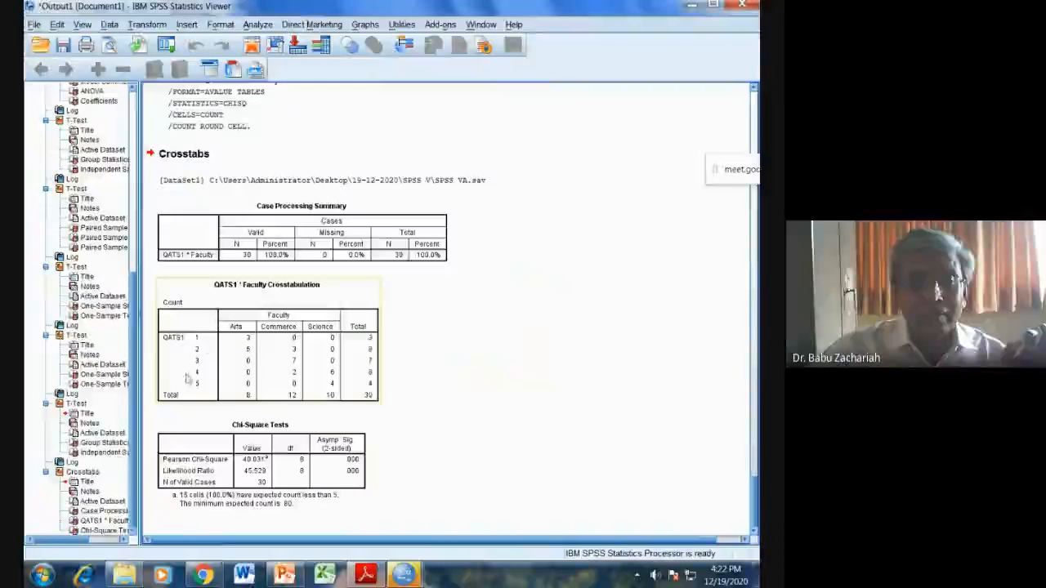
{"action": "left_click", "coordinate": [316, 395]}
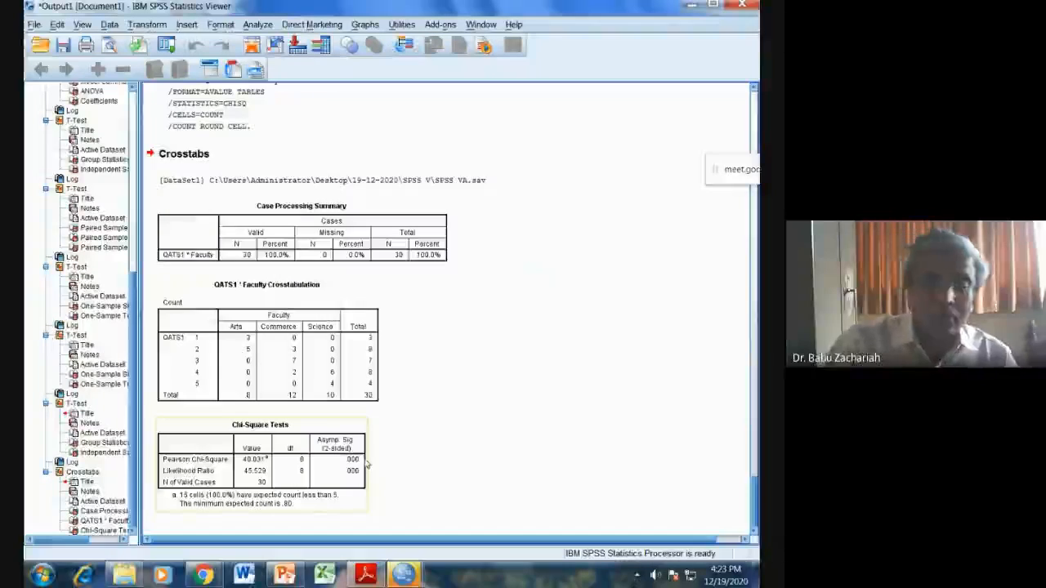
Step: Check the task on improvement depending on faculty in SPSS VA.pdf, then reopen Crosstabs on the SPSS VA.sav data
{"action": "left_click", "coordinate": [365, 574]}
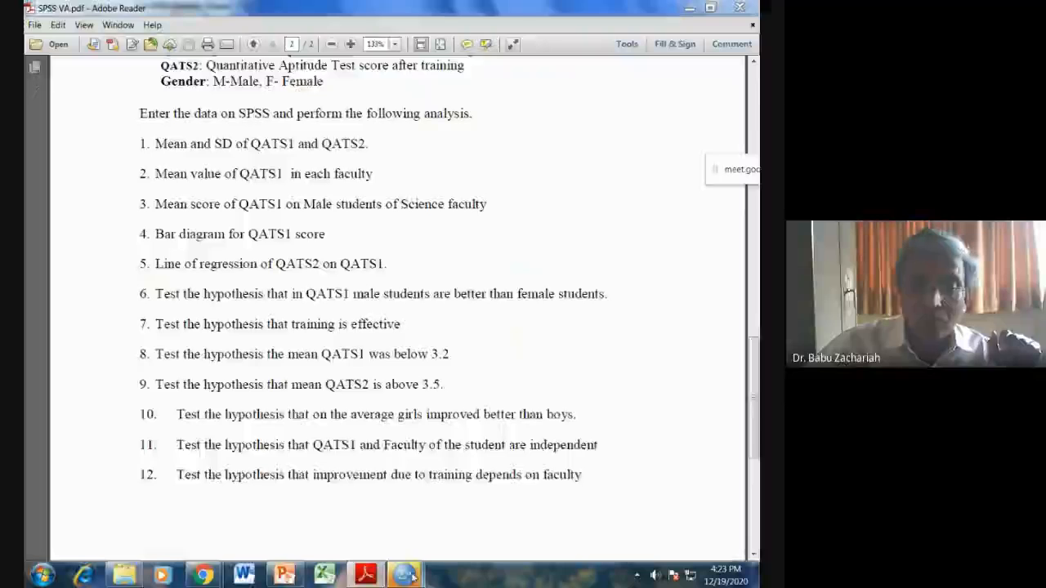
{"action": "mouse_move", "coordinate": [403, 575]}
{"action": "left_click", "coordinate": [621, 488]}
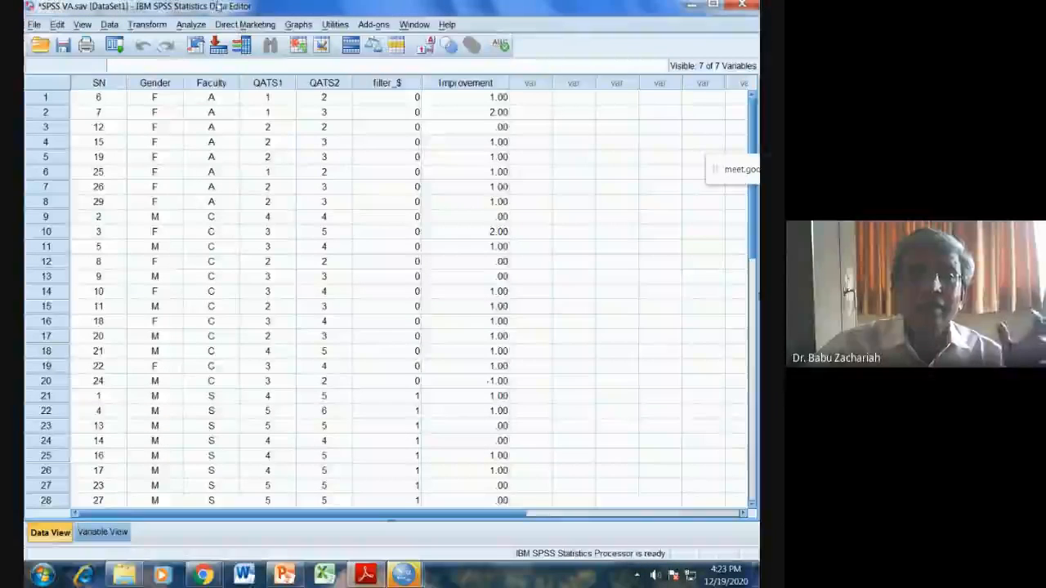
{"action": "left_click", "coordinate": [196, 24]}
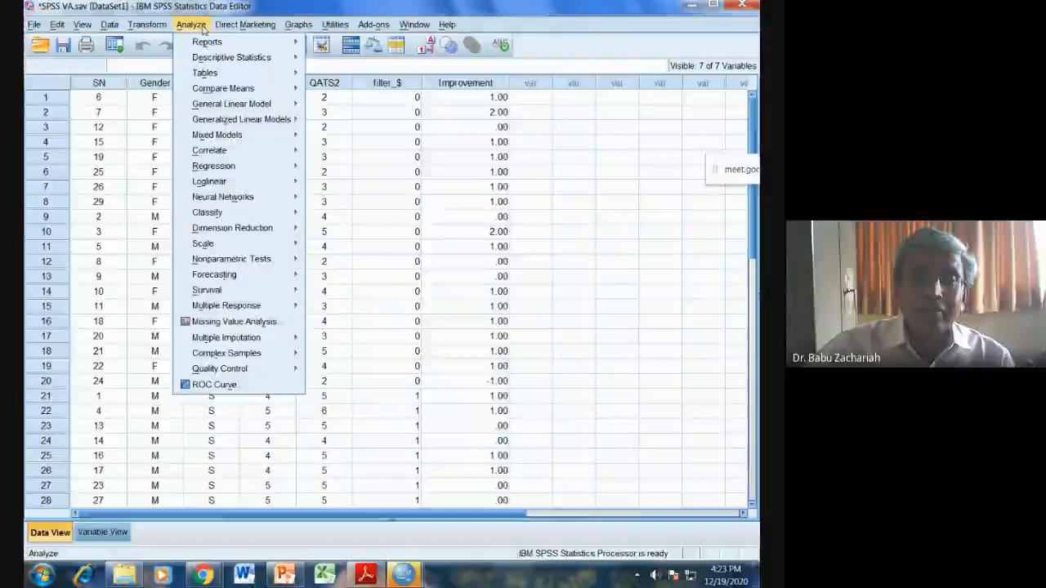
{"action": "mouse_move", "coordinate": [237, 58]}
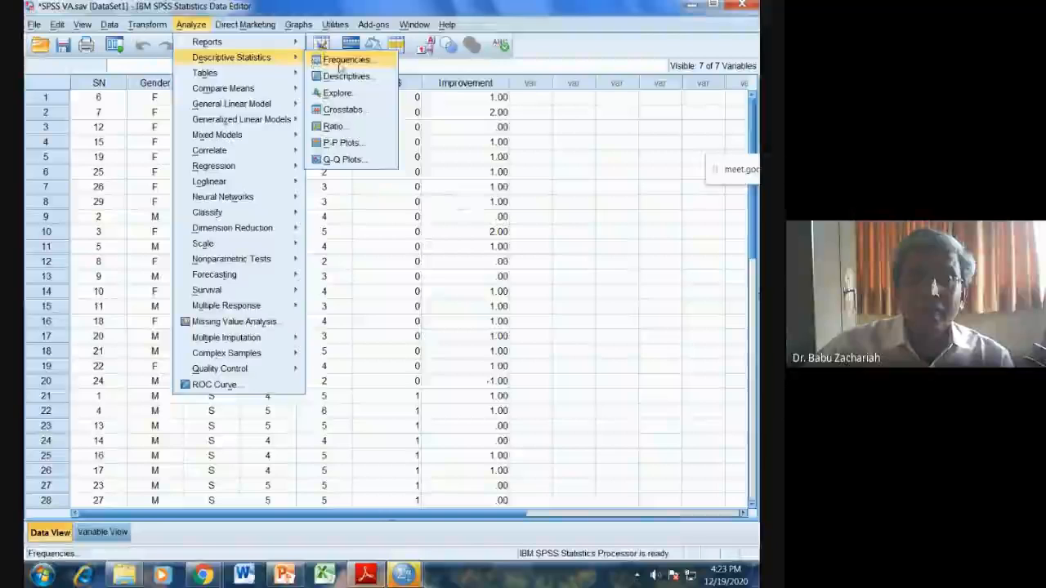
{"action": "left_click", "coordinate": [342, 109]}
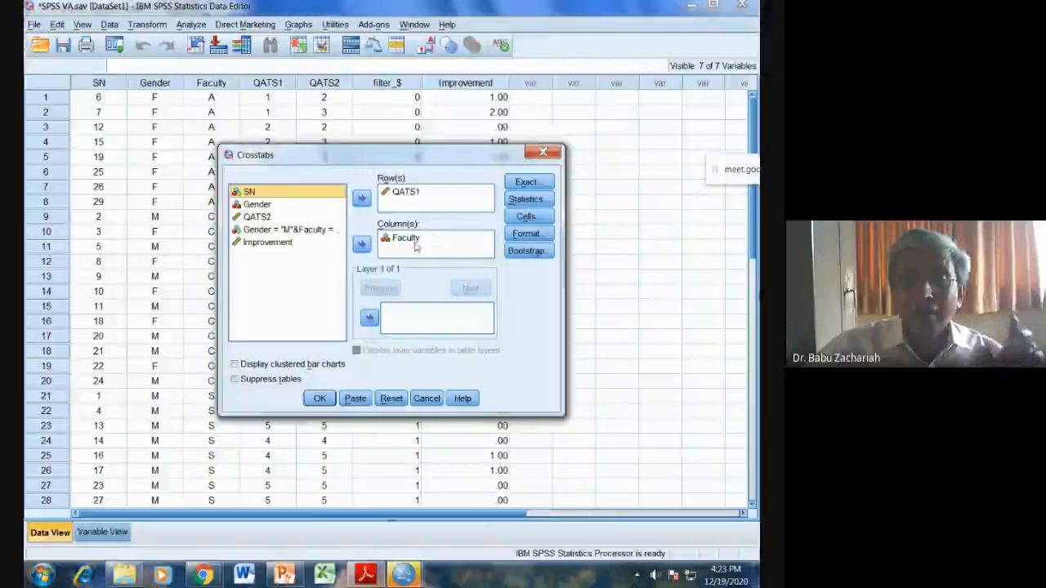
Step: Replace QATS1 with Improvement as the crosstab's row variable, keeping Faculty as the column variable
{"action": "left_click", "coordinate": [411, 195]}
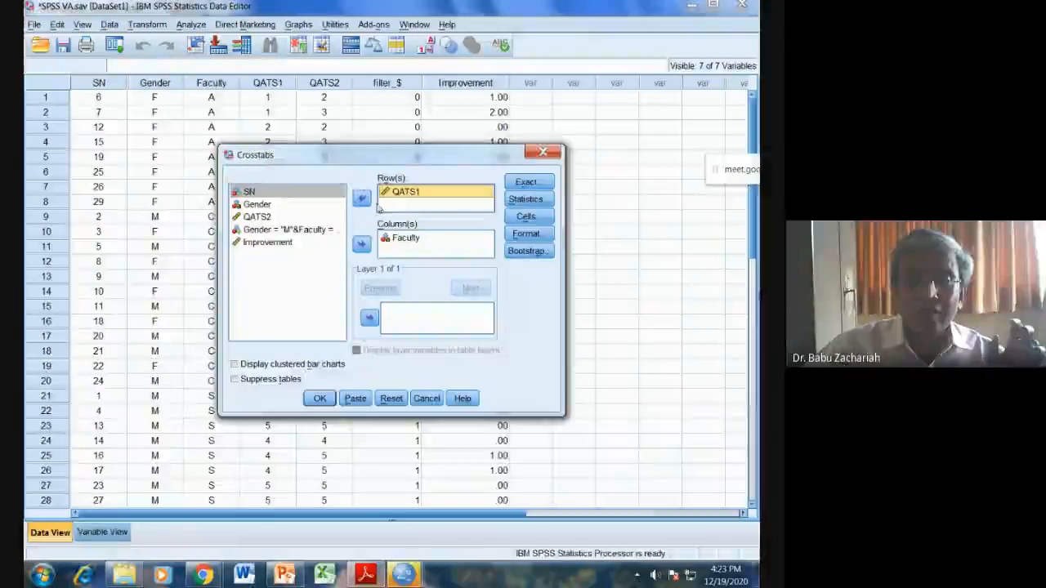
{"action": "left_click", "coordinate": [361, 198]}
{"action": "left_click", "coordinate": [281, 257]}
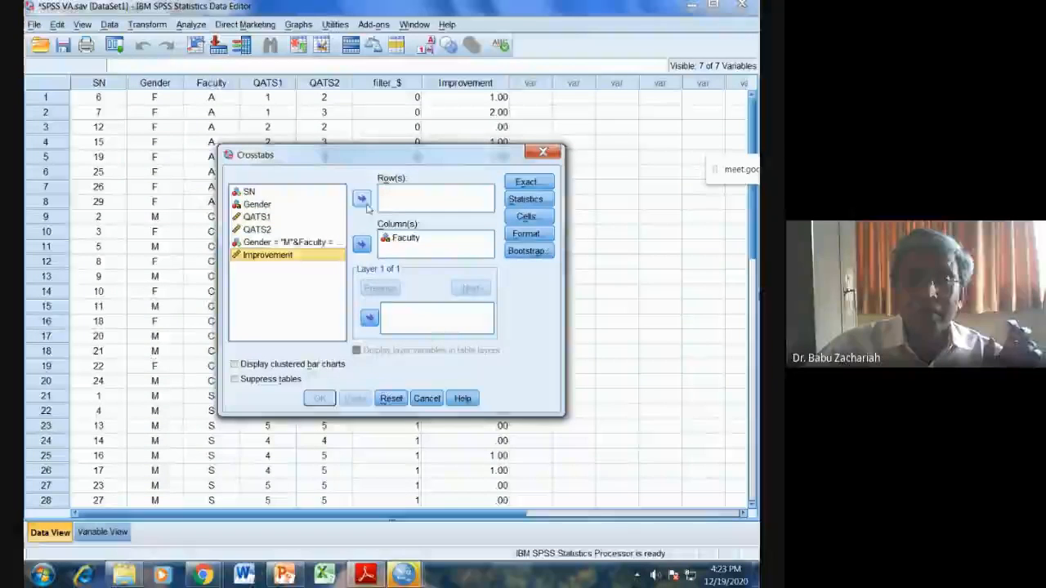
{"action": "left_click", "coordinate": [361, 198]}
Step: Keep the Chi-square statistic selected, run the Improvement by Faculty crosstab, and switch back to SPSS VA.pdf
{"action": "left_click", "coordinate": [524, 200]}
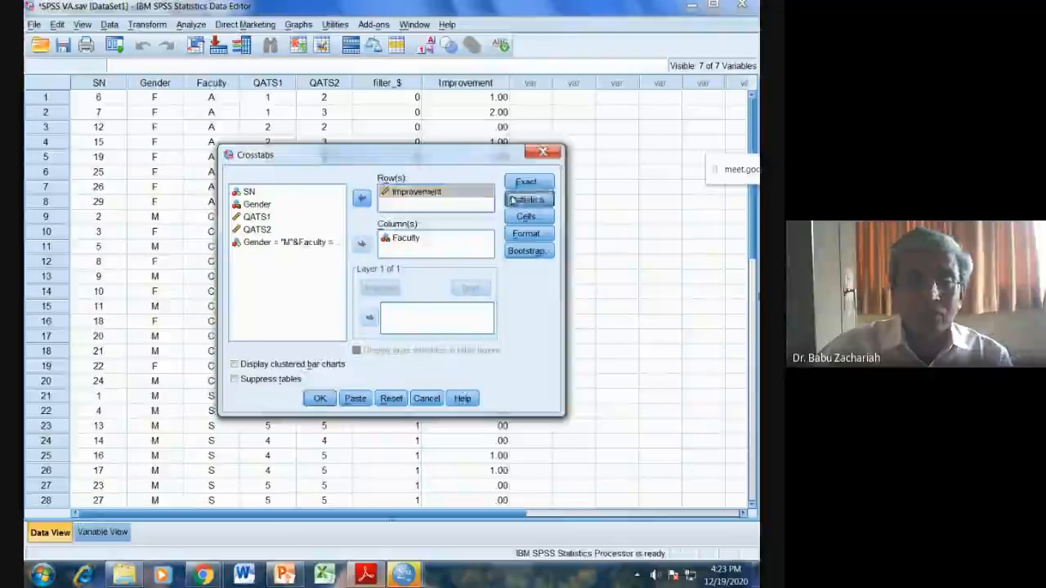
{"action": "left_click", "coordinate": [330, 195]}
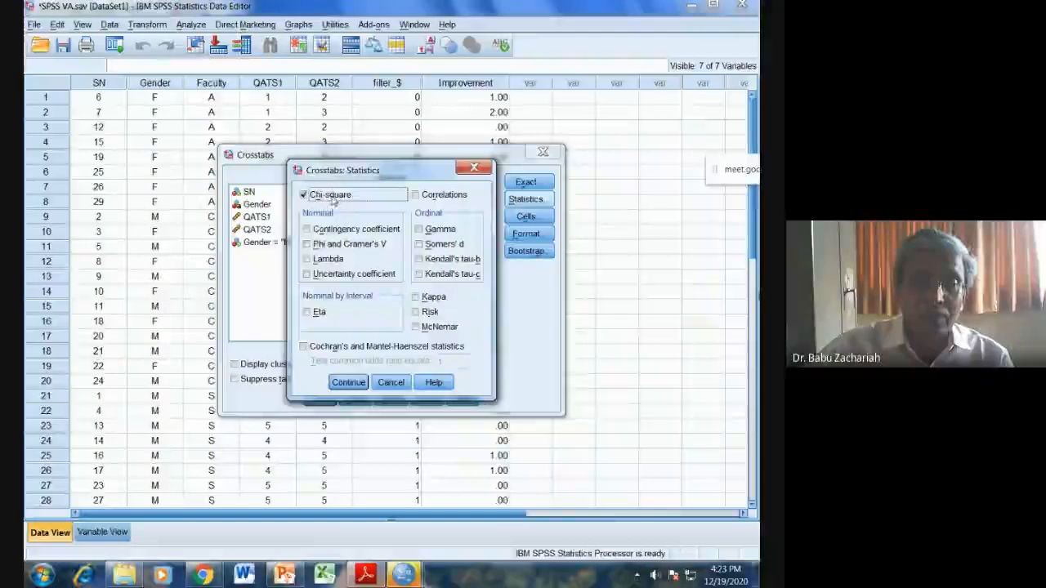
{"action": "left_click", "coordinate": [347, 382]}
{"action": "left_click", "coordinate": [331, 398]}
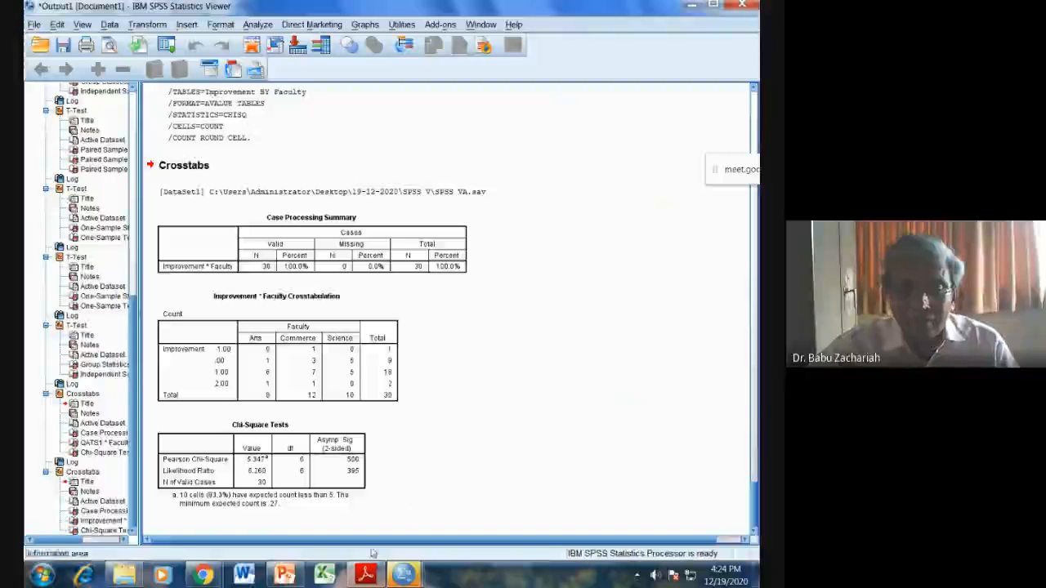
{"action": "left_click", "coordinate": [365, 575]}
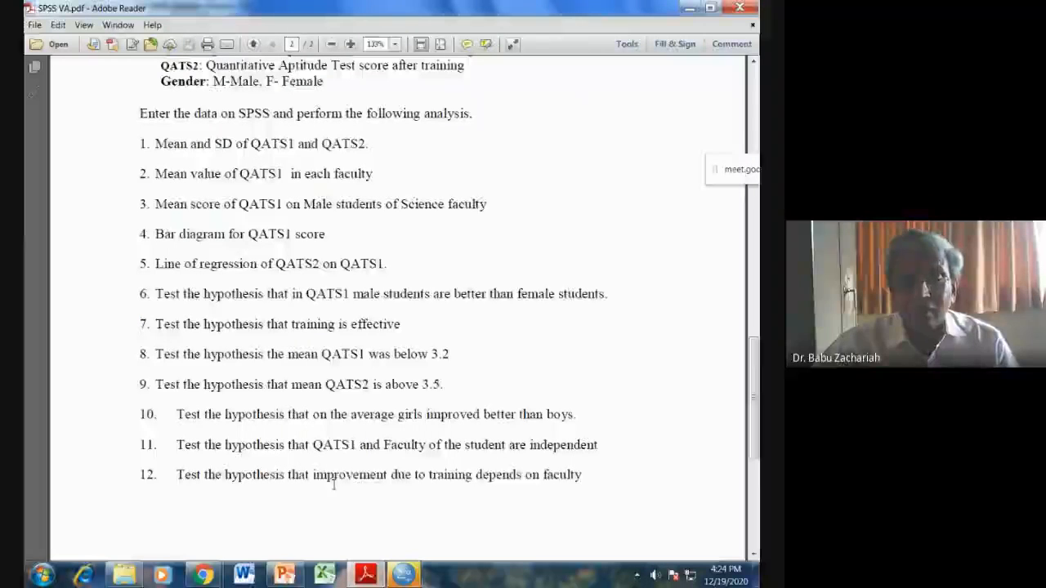